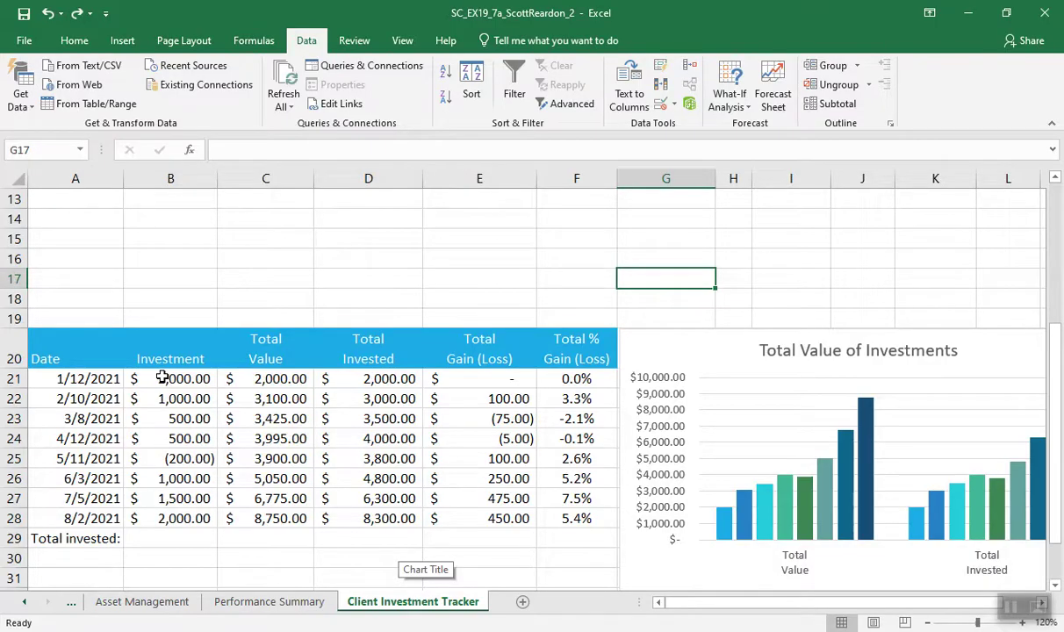
Total the Investment amounts in B21:B28 with a Quick Analysis sum placed in B29.
left_click_drag(163, 377, 165, 518)
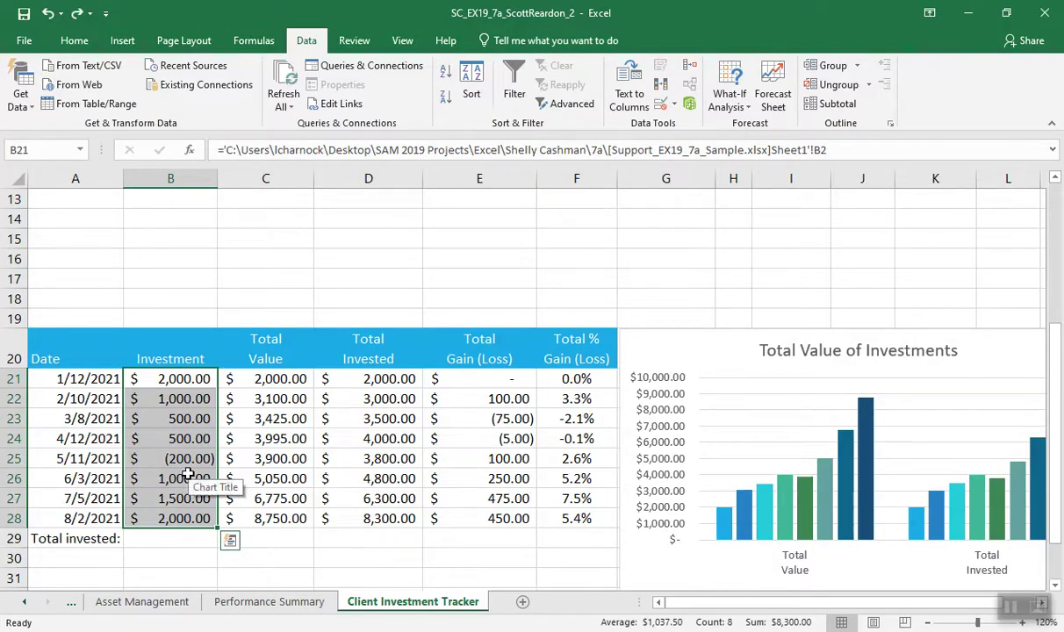
left_click(230, 542)
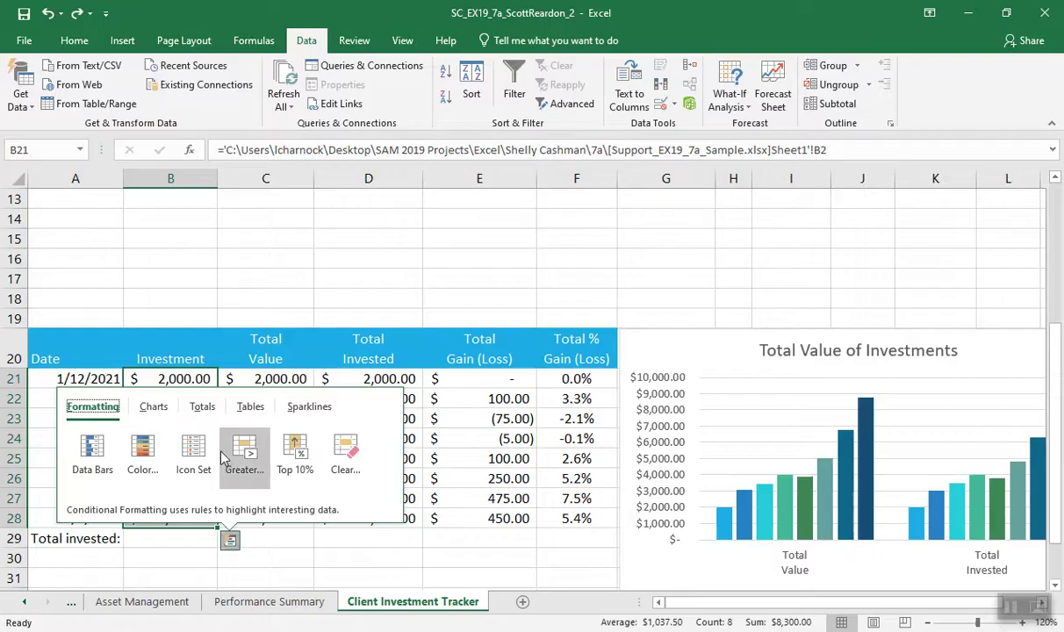
left_click(202, 410)
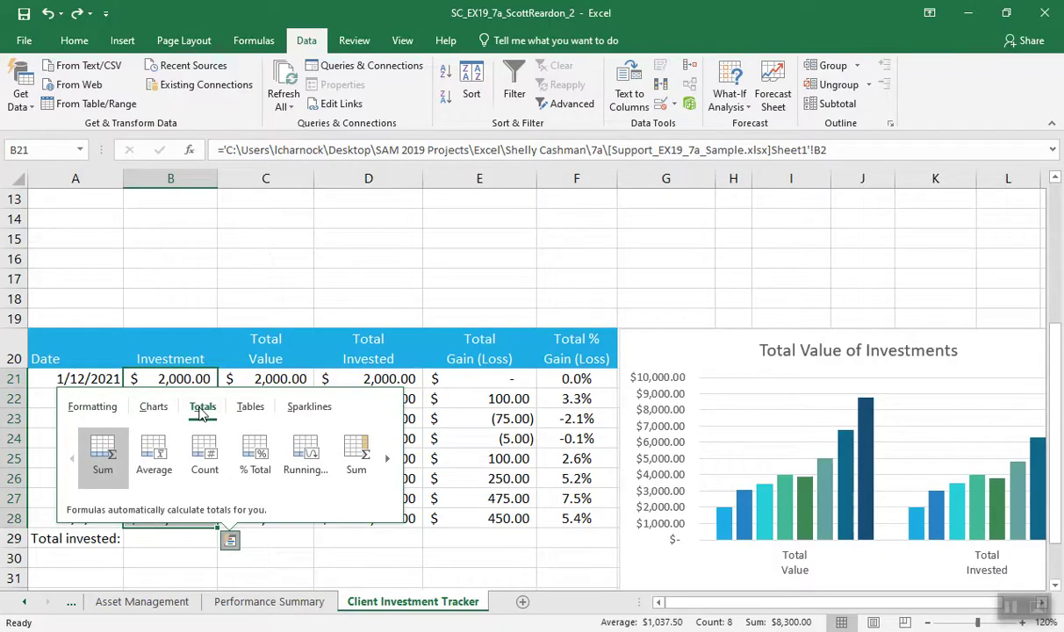
left_click(104, 457)
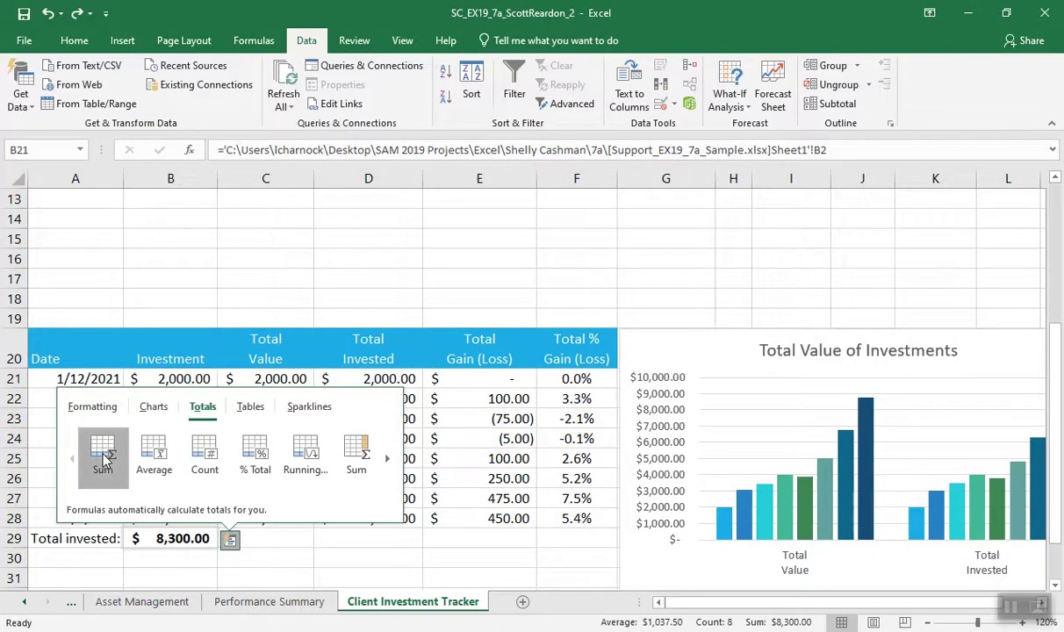
left_click(148, 538)
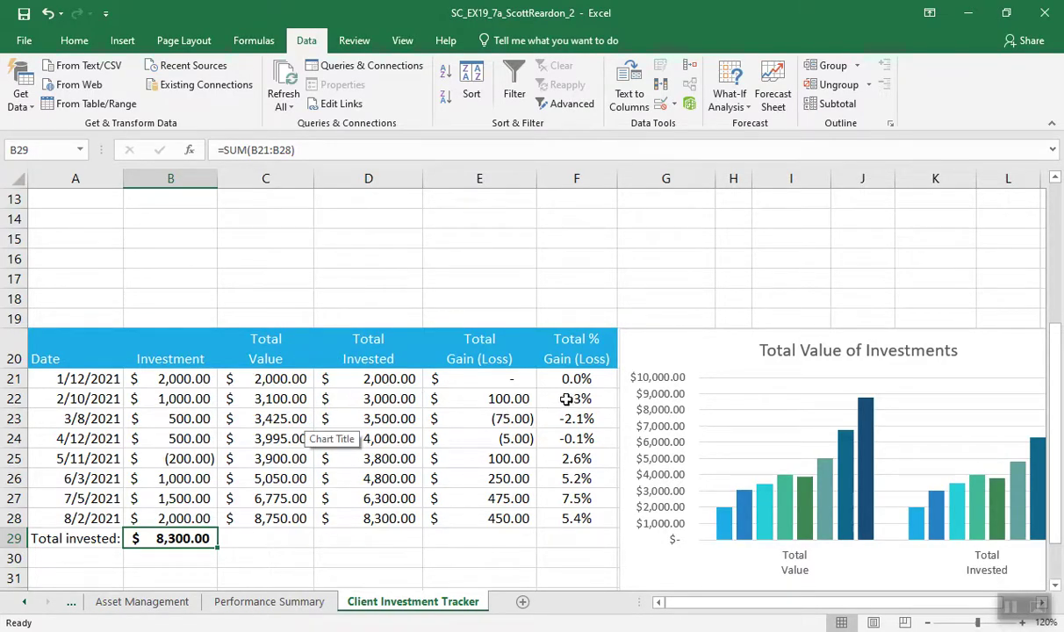
Apply data bars to the Total % Gain (Loss) values in F21:F28 with Quick Analysis.
left_click_drag(571, 379, 571, 520)
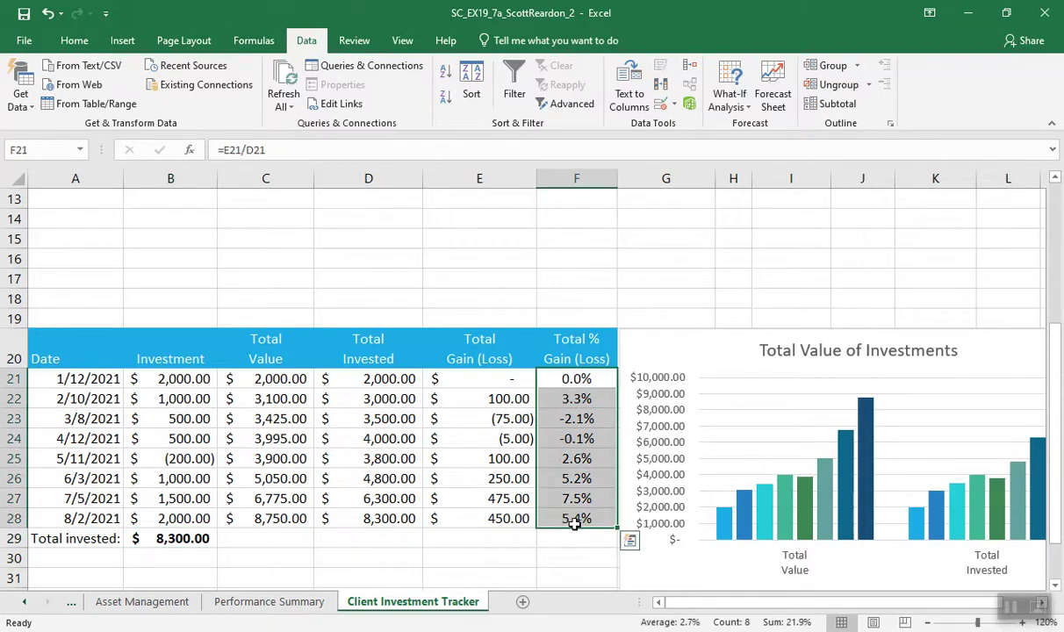
left_click(631, 541)
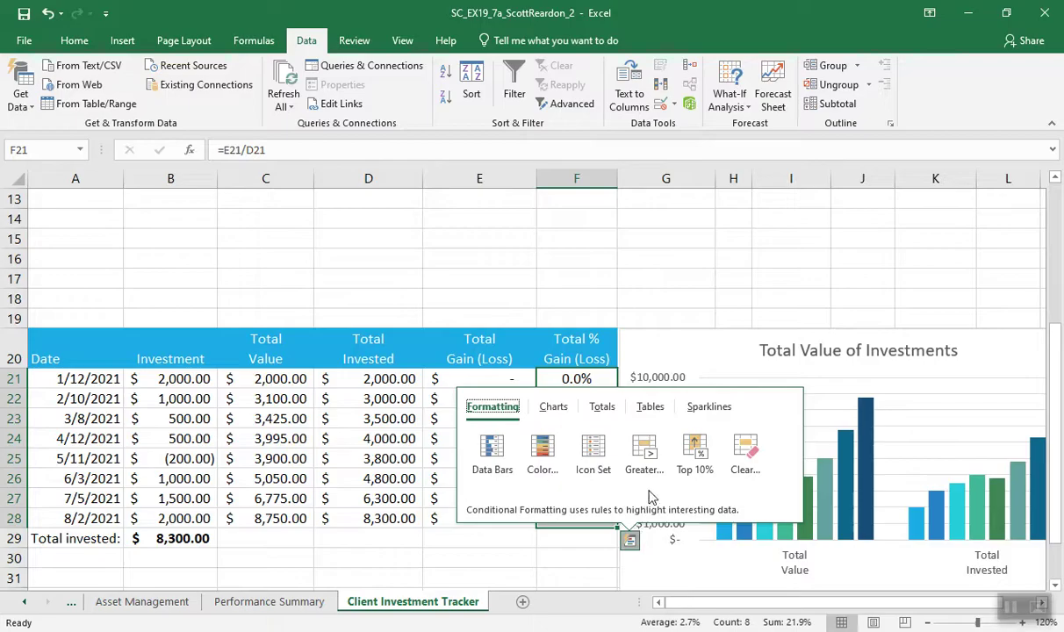
left_click(493, 452)
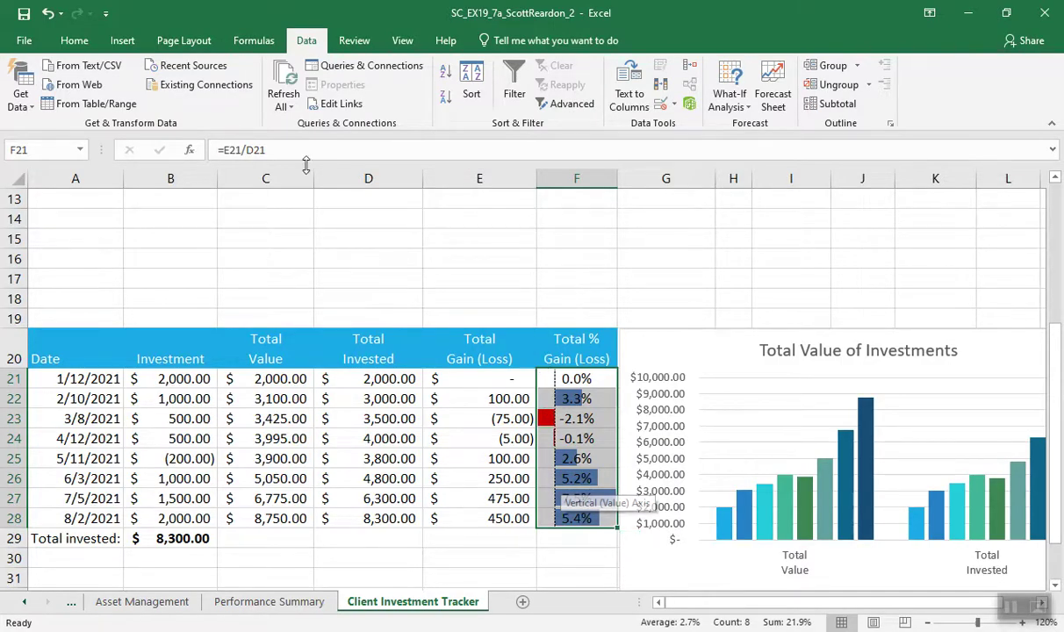
Examine the data bar rule applied to F21:F28, including its fill style and bar color choices.
left_click(75, 42)
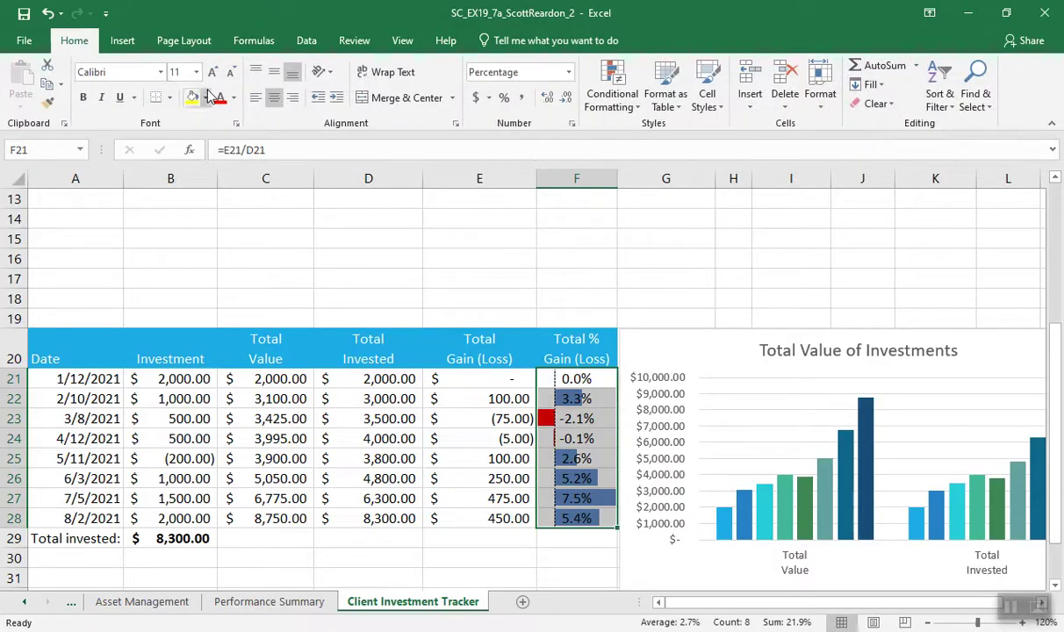
left_click(623, 115)
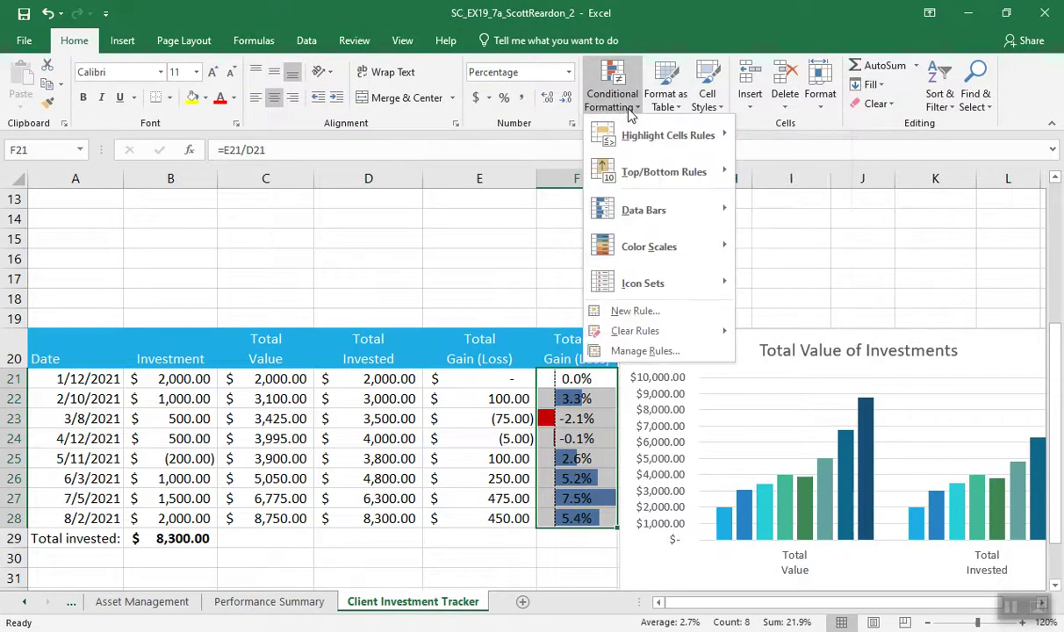
left_click(671, 351)
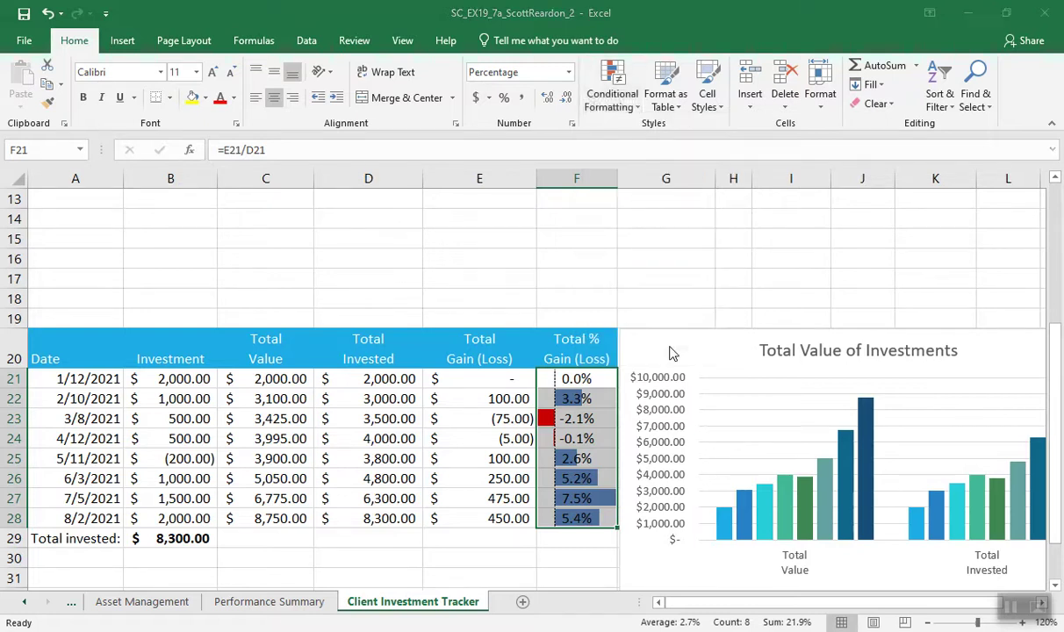
left_click(598, 200)
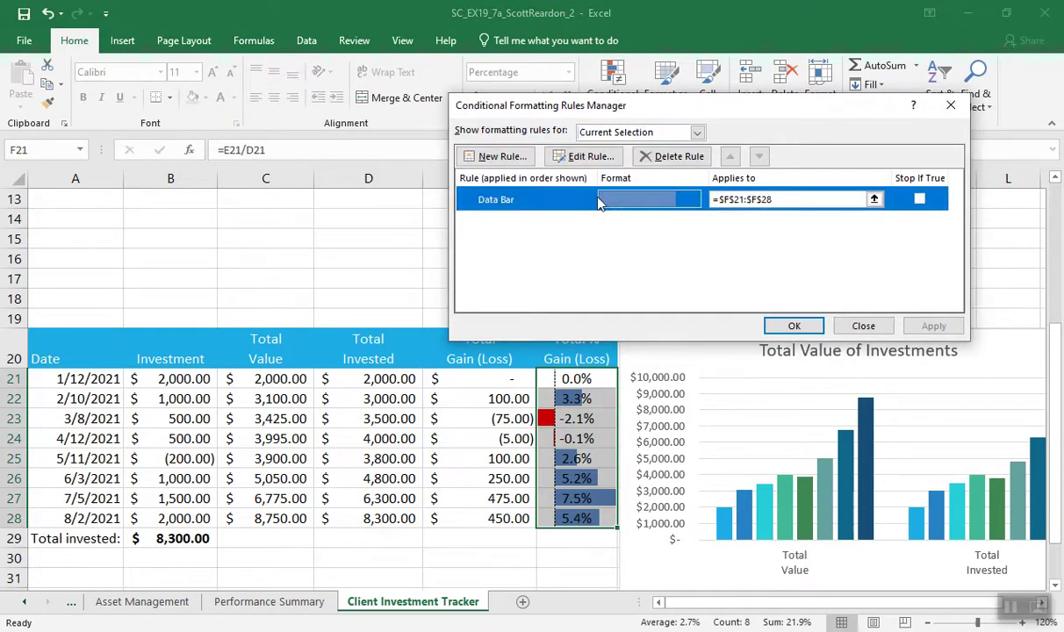
left_click(588, 158)
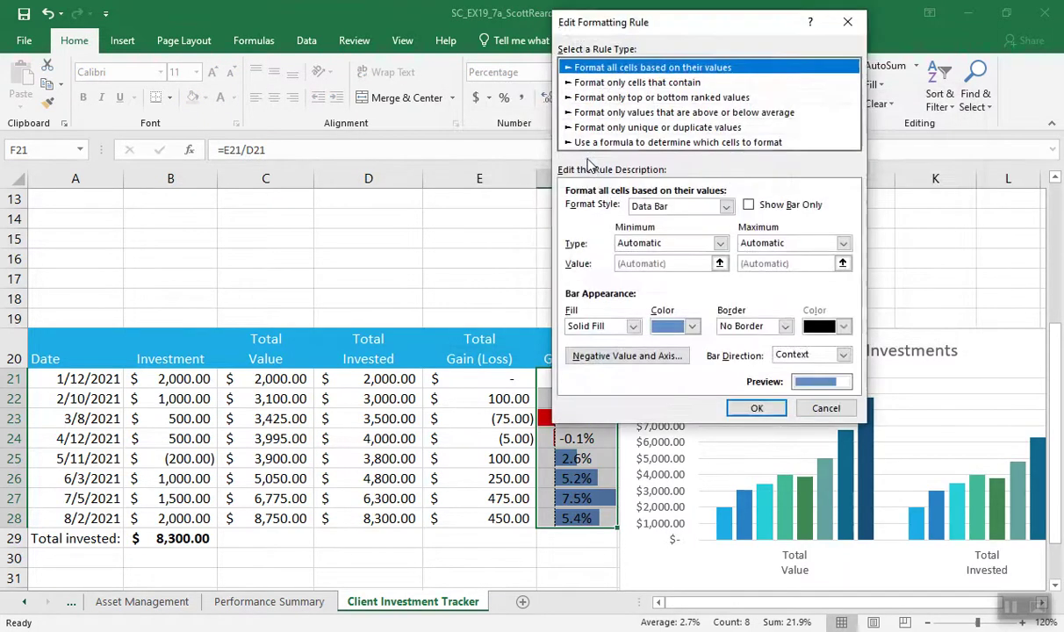
left_click(693, 328)
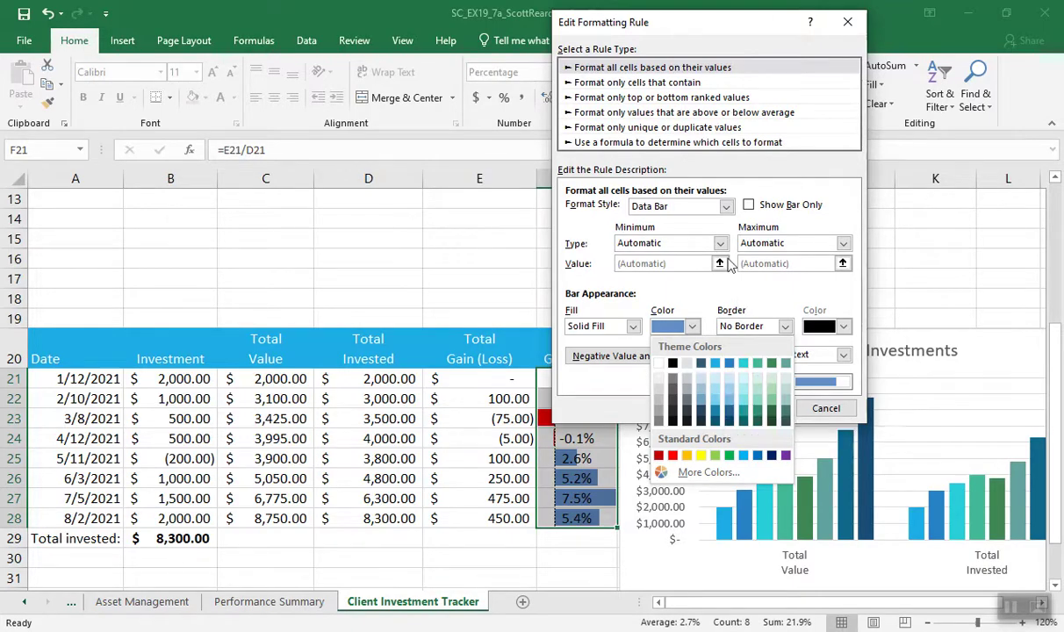
left_click(848, 22)
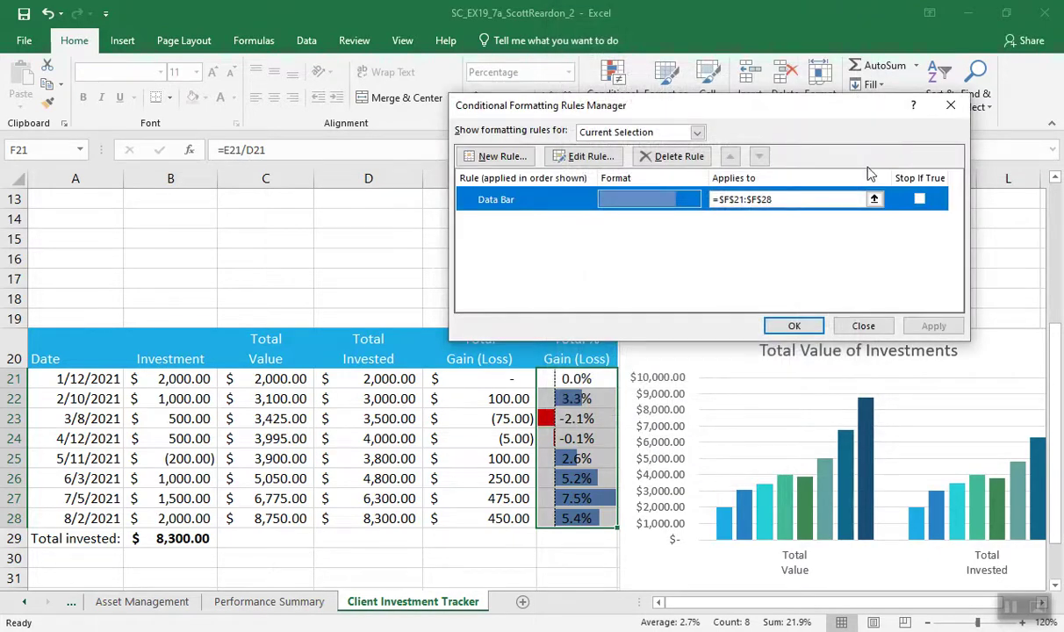
left_click(952, 106)
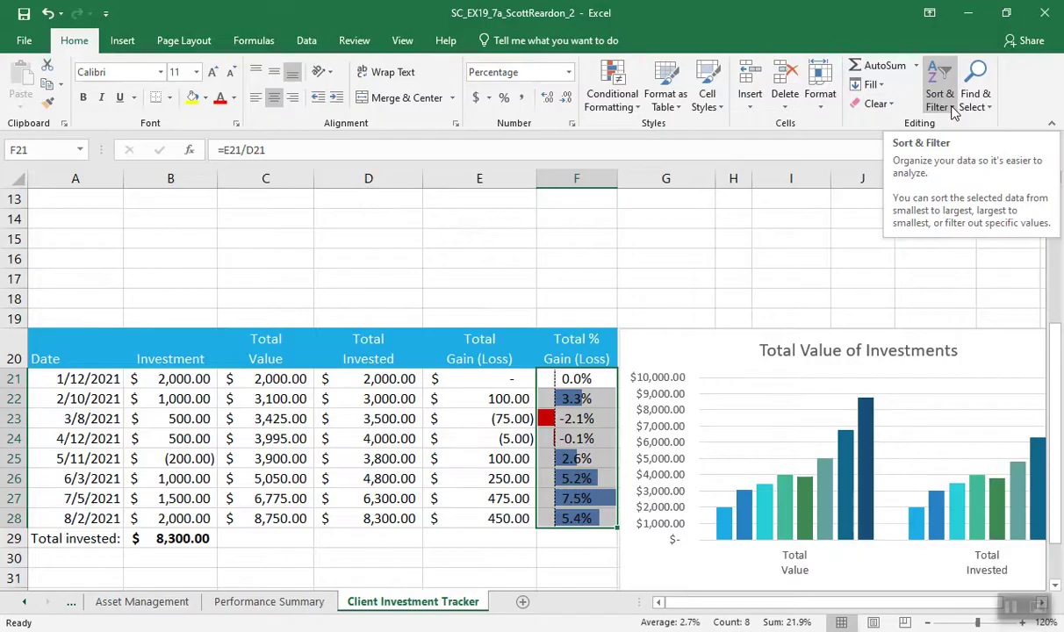
Break the workbook's external link to Support_EX19_7a_Sample.xlsx, converting the linked formulas to values.
left_click(290, 378)
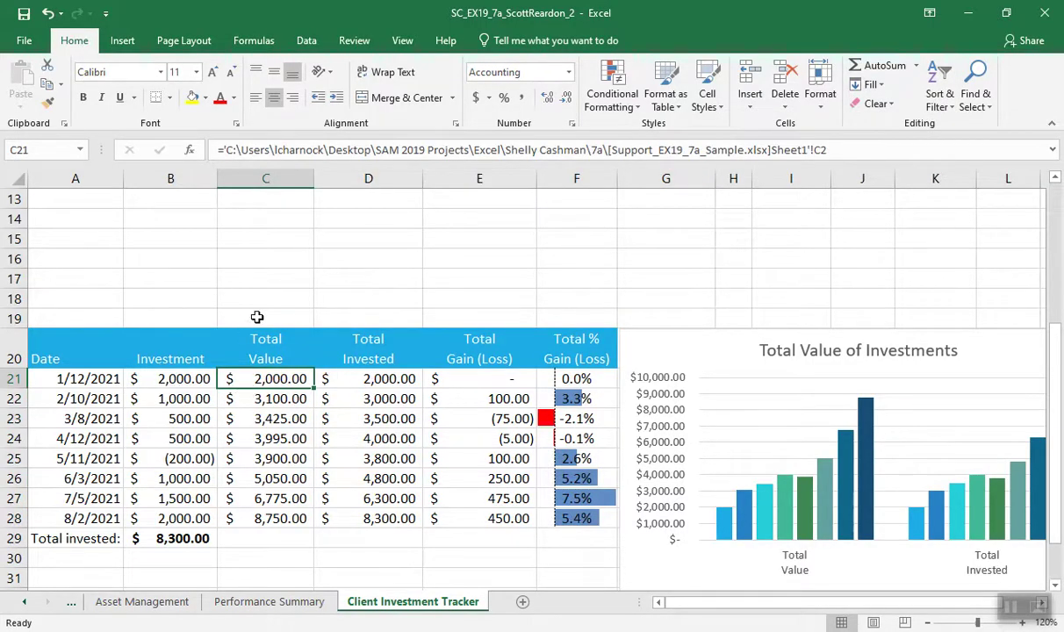
left_click(301, 44)
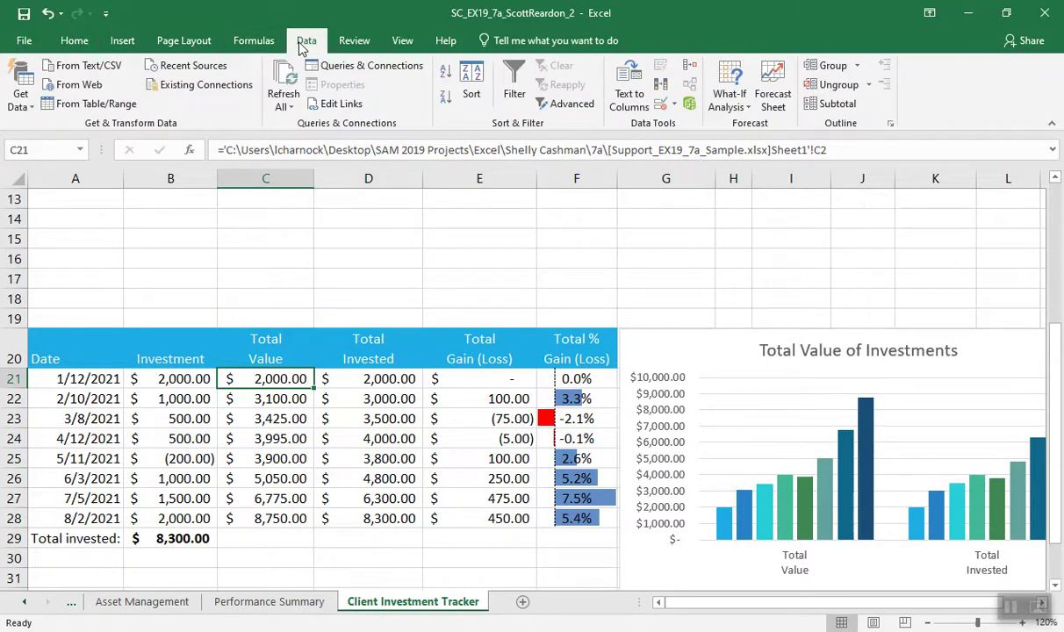
left_click(253, 46)
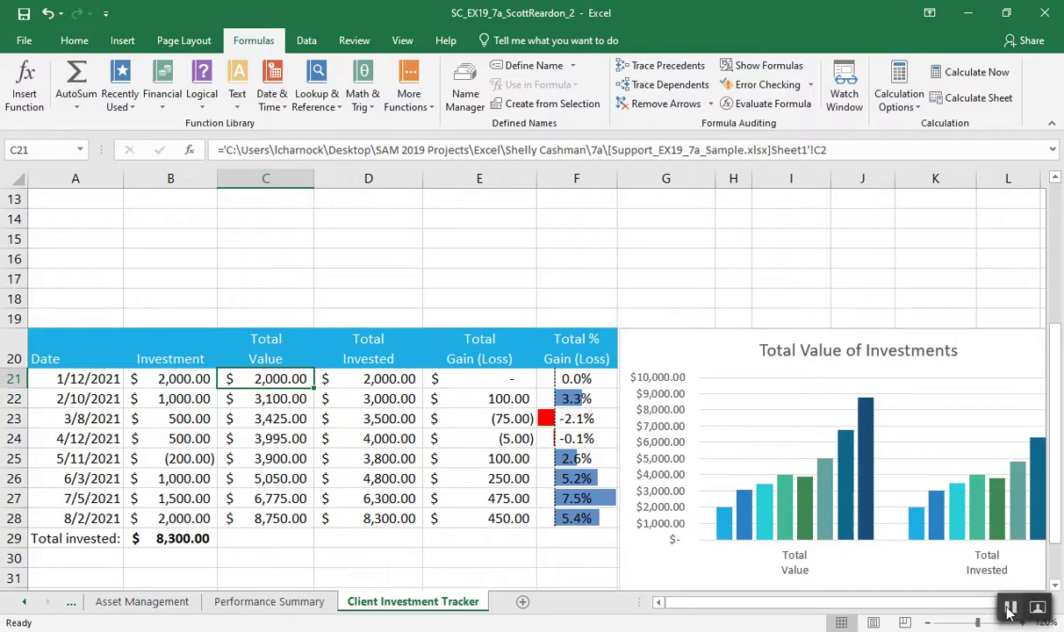
left_click(307, 42)
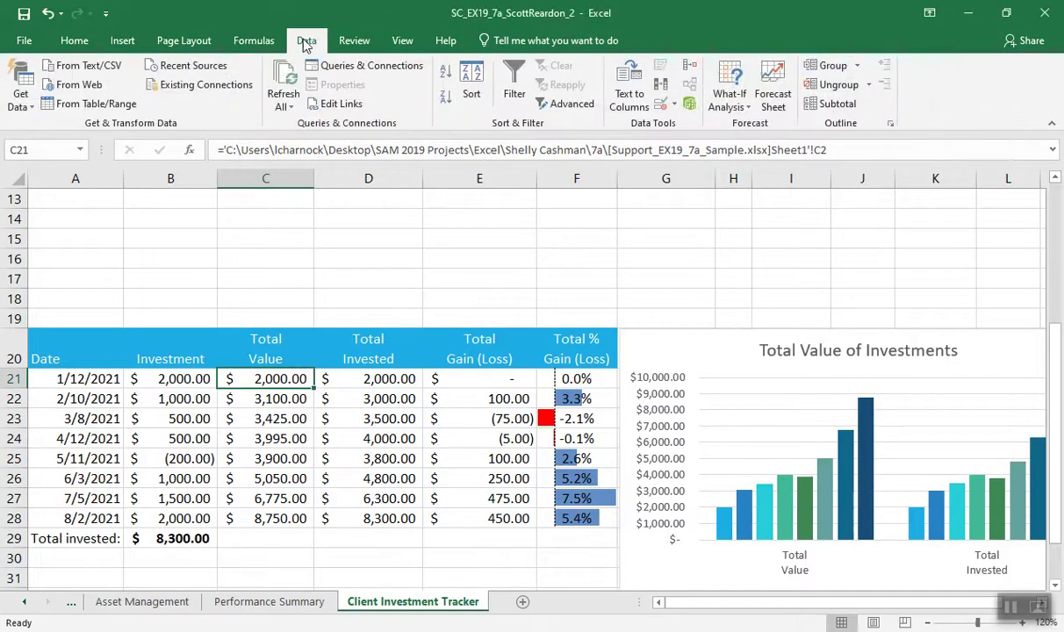
left_click(343, 106)
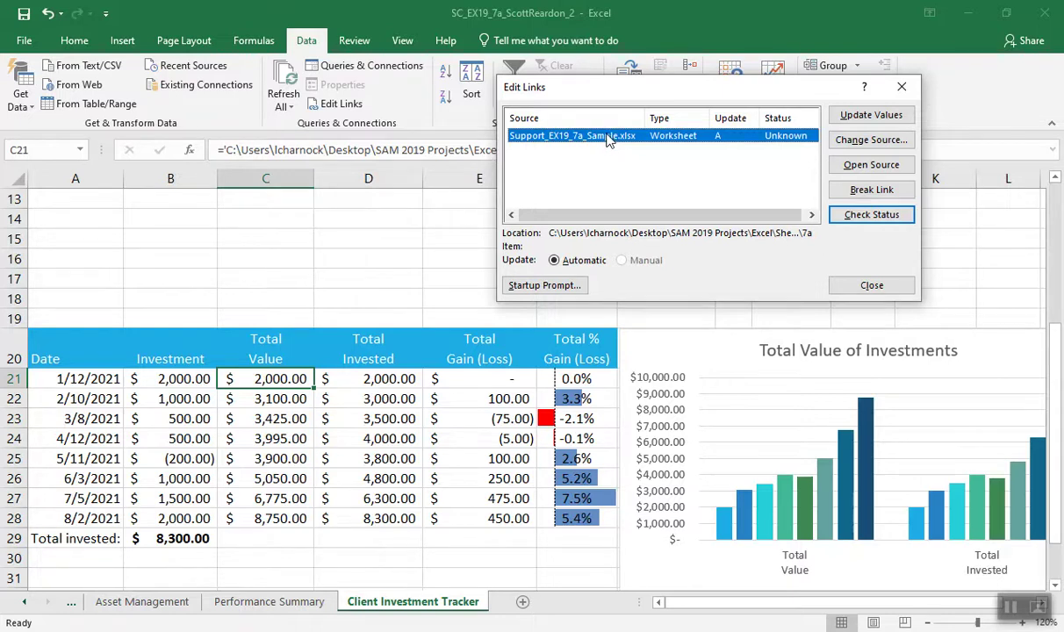
left_click(869, 192)
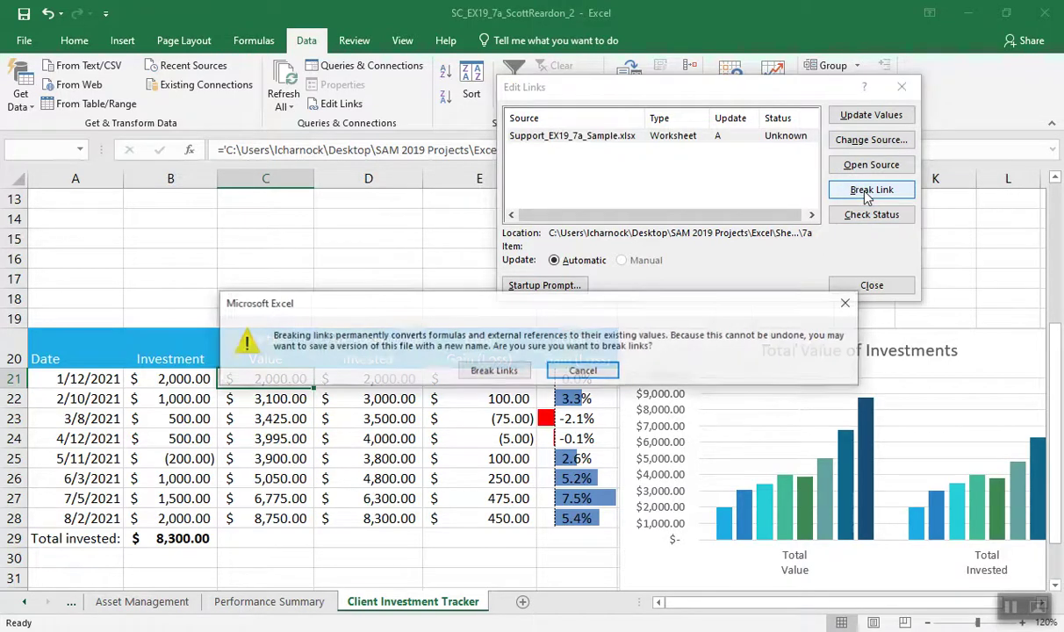
left_click(489, 372)
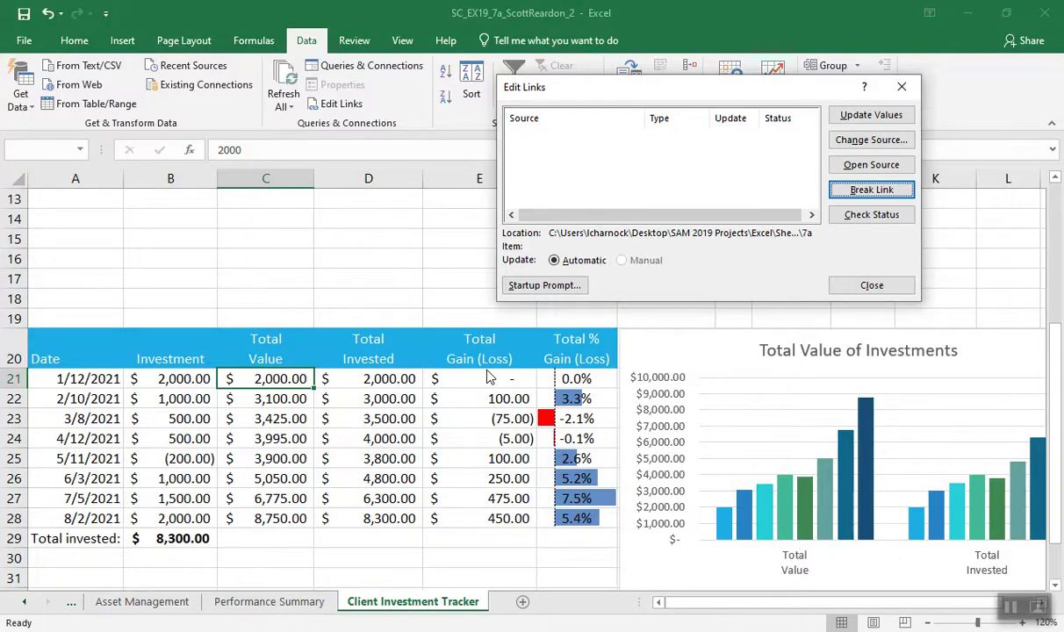
left_click(859, 286)
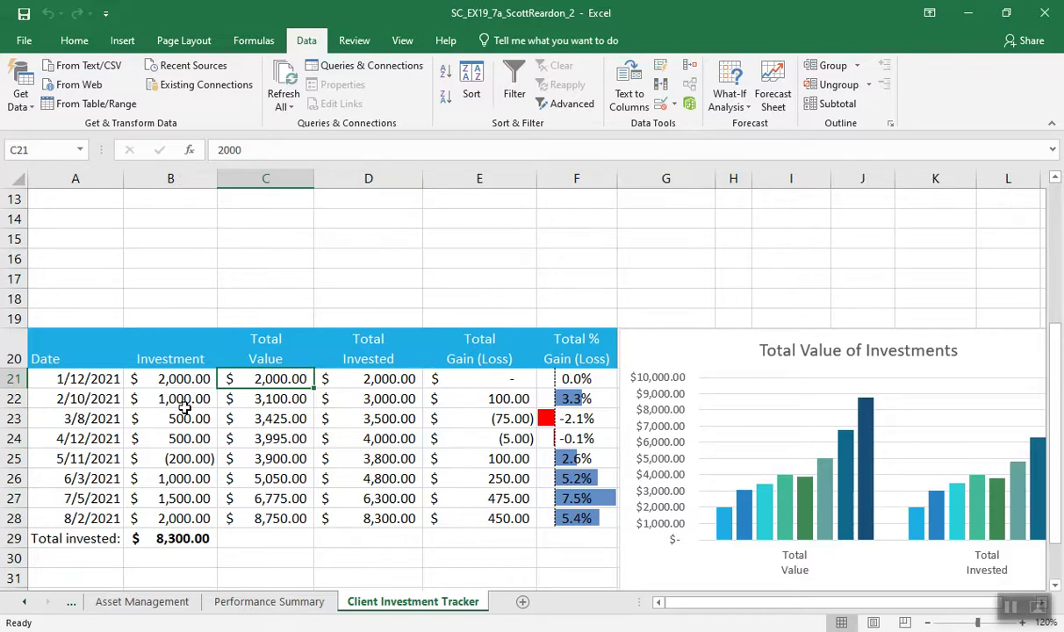
Select the nonadjacent Date and Total Value ranges A20:A28 and C20:C28 and bring up the recommended charts for them.
left_click(136, 443)
key("Left")
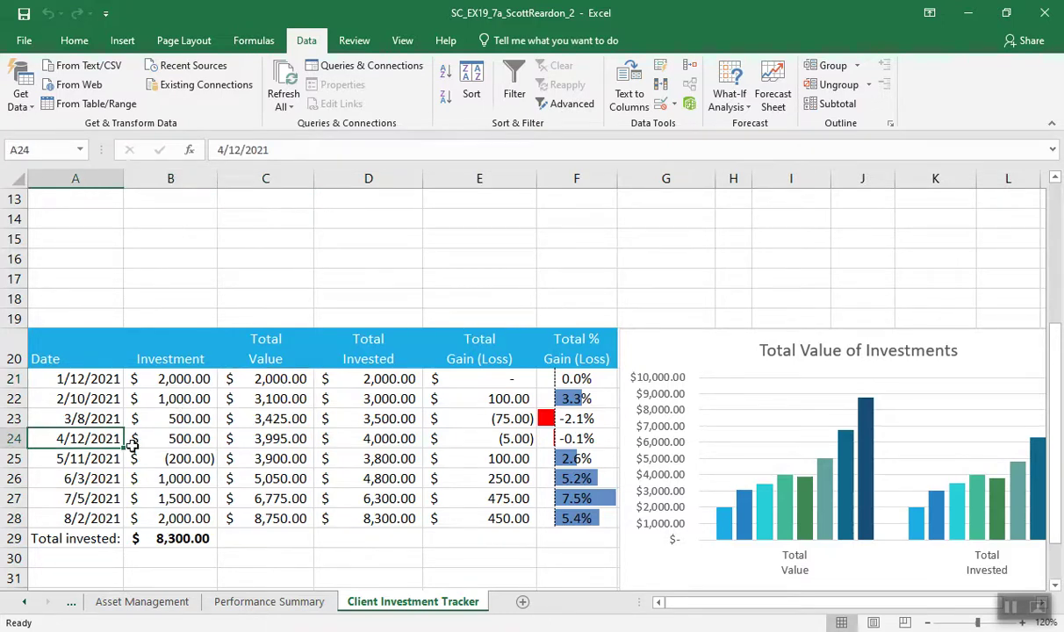
left_click_drag(43, 344, 52, 516)
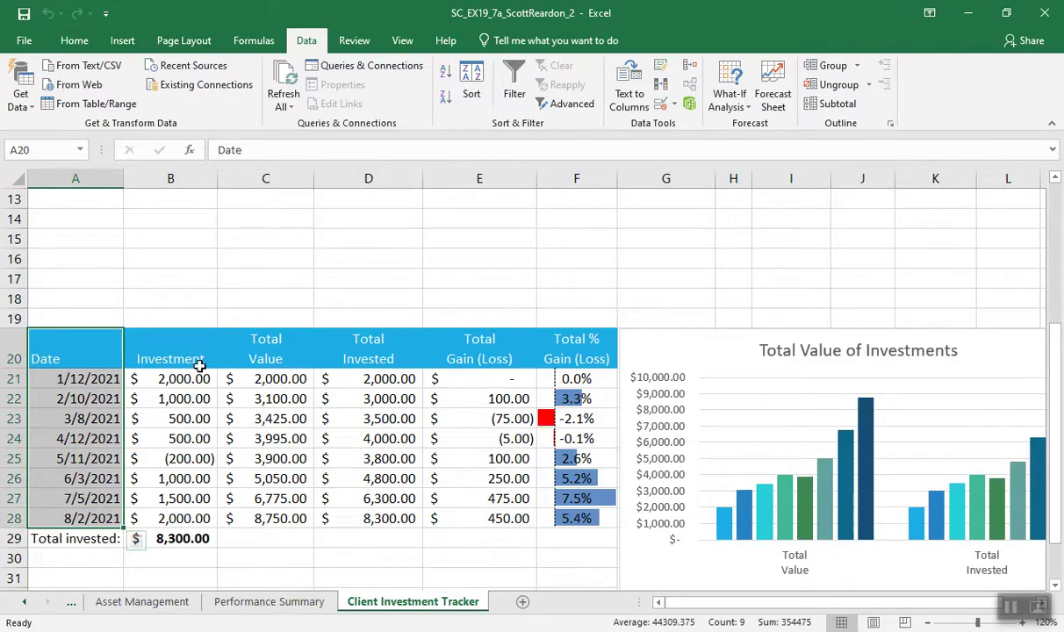
left_click_drag(256, 354, 262, 524)
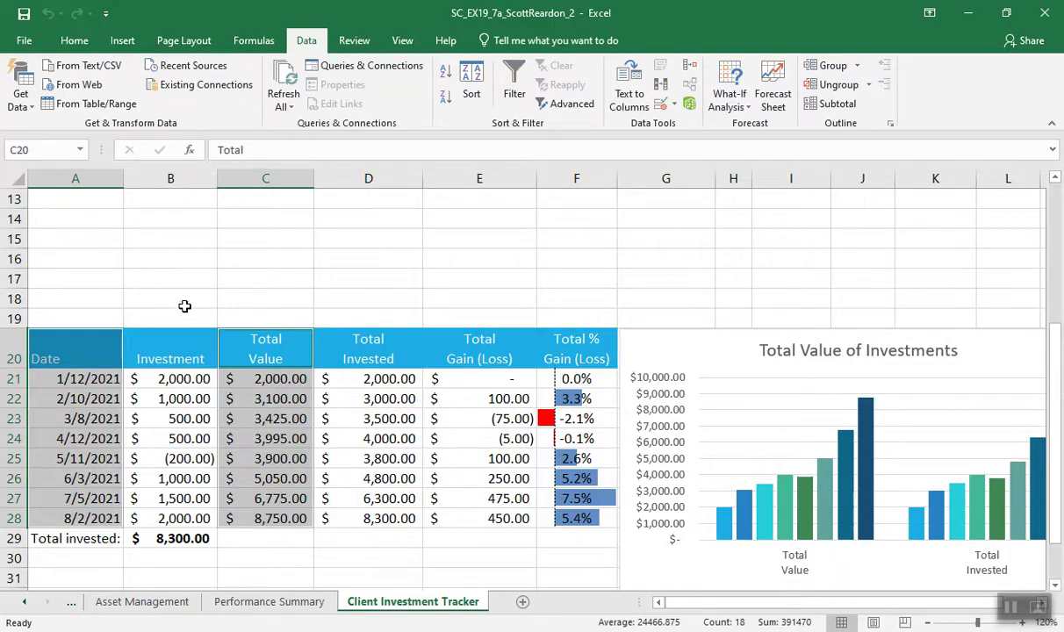
left_click(121, 41)
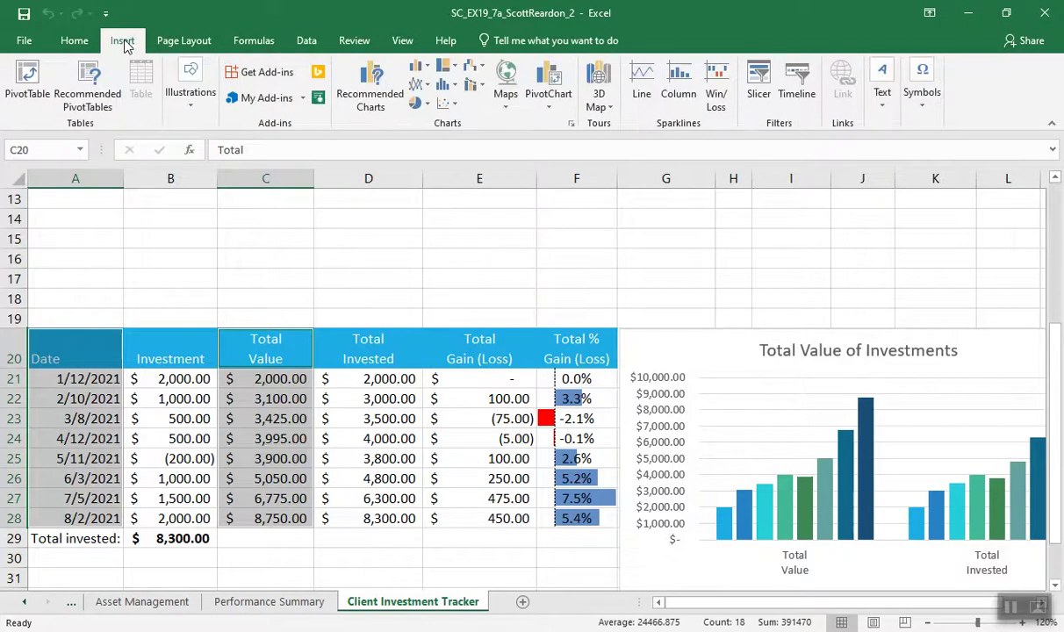
left_click(361, 94)
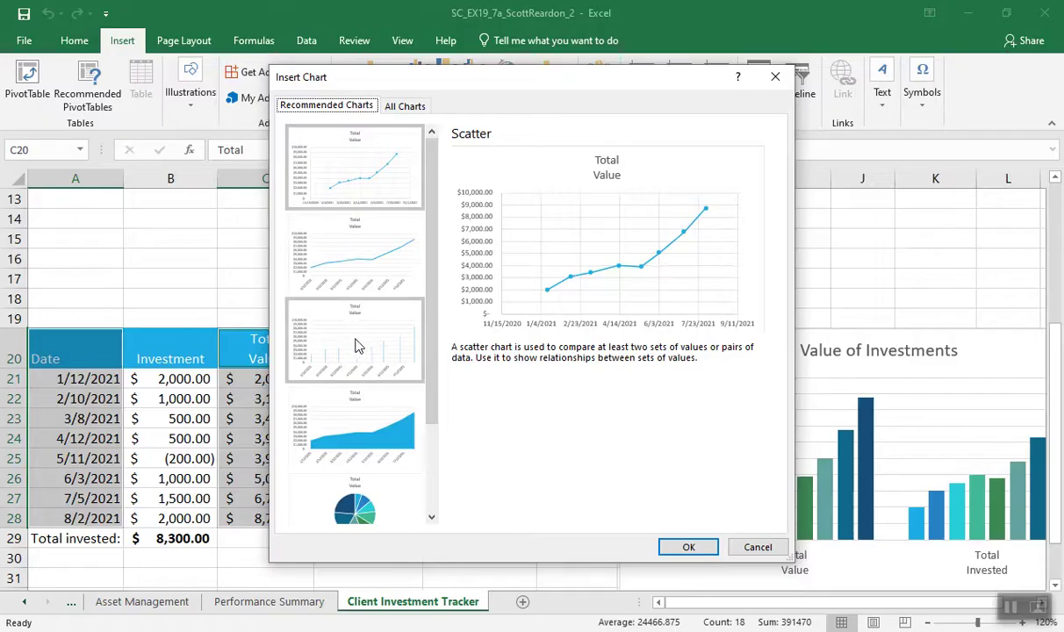
Compare the Scatter, Line, Stacked Area, Funnel and Pie recommendations for charting Total Value by Date.
left_click(354, 418)
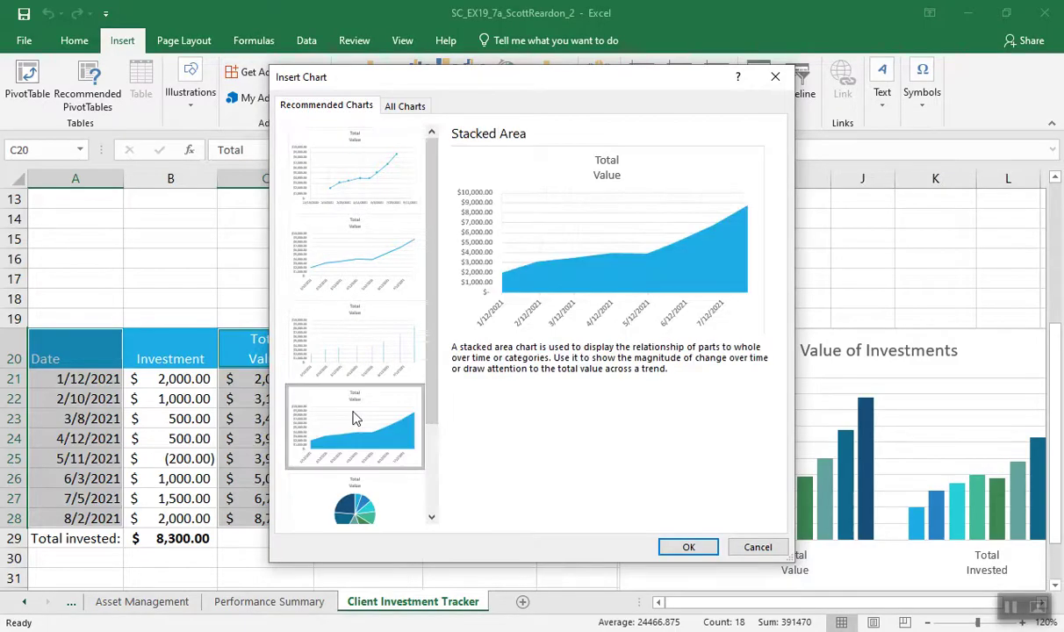
left_click(348, 356)
left_click(337, 269)
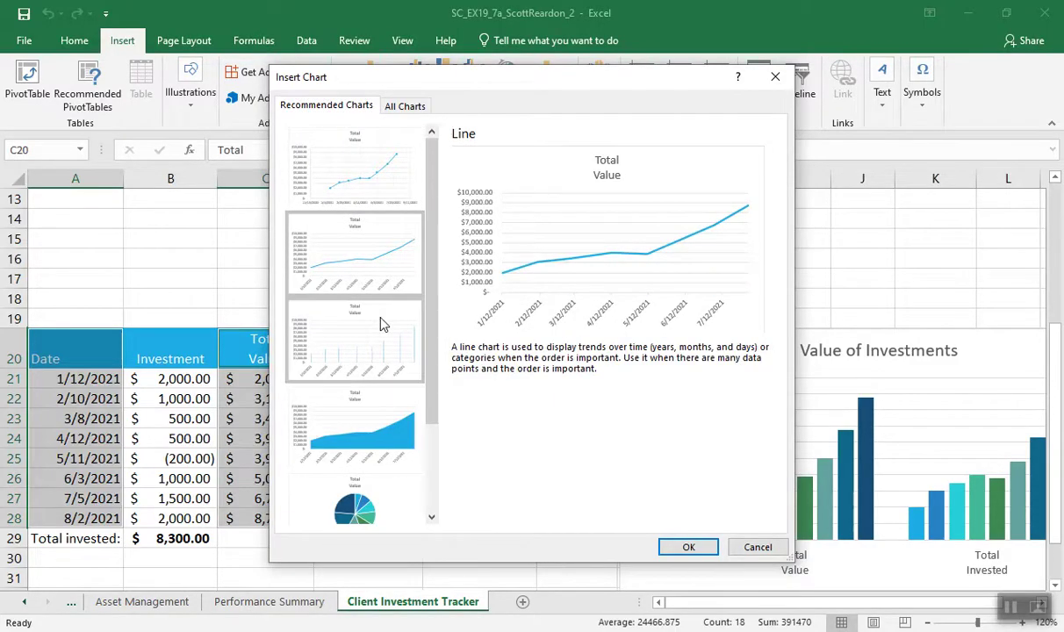
scroll(428, 367, "down", 3)
left_click(365, 466)
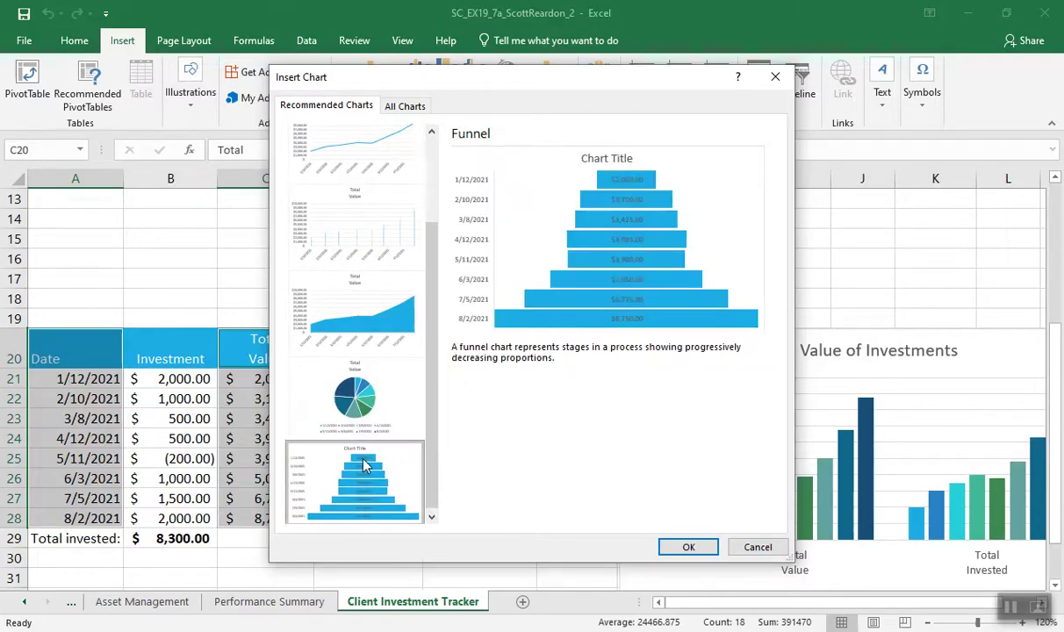
left_click(350, 404)
left_click_drag(430, 326, 430, 200)
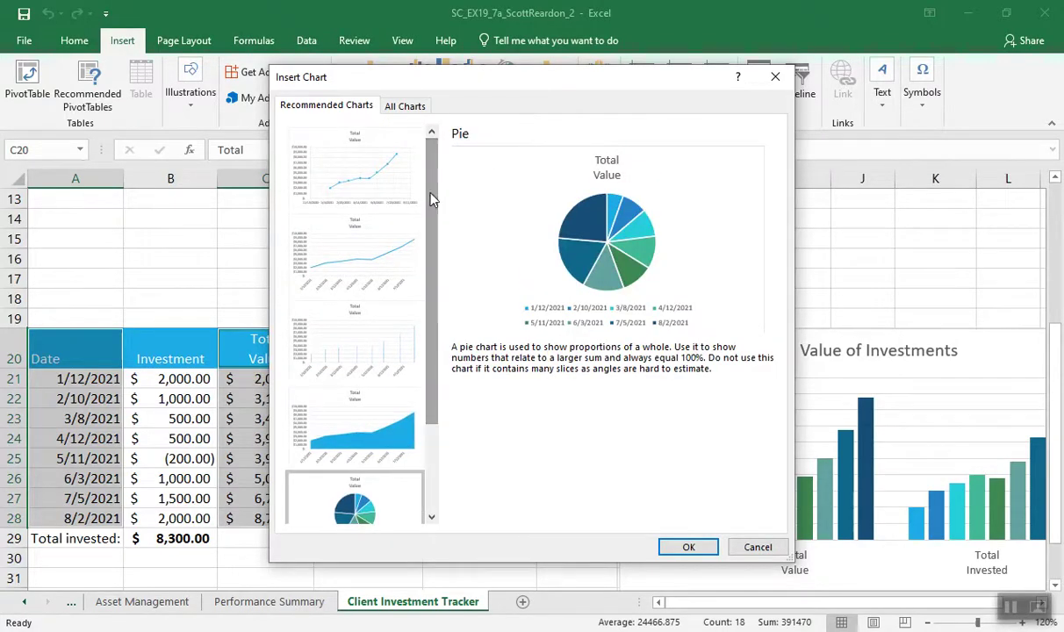
left_click(370, 182)
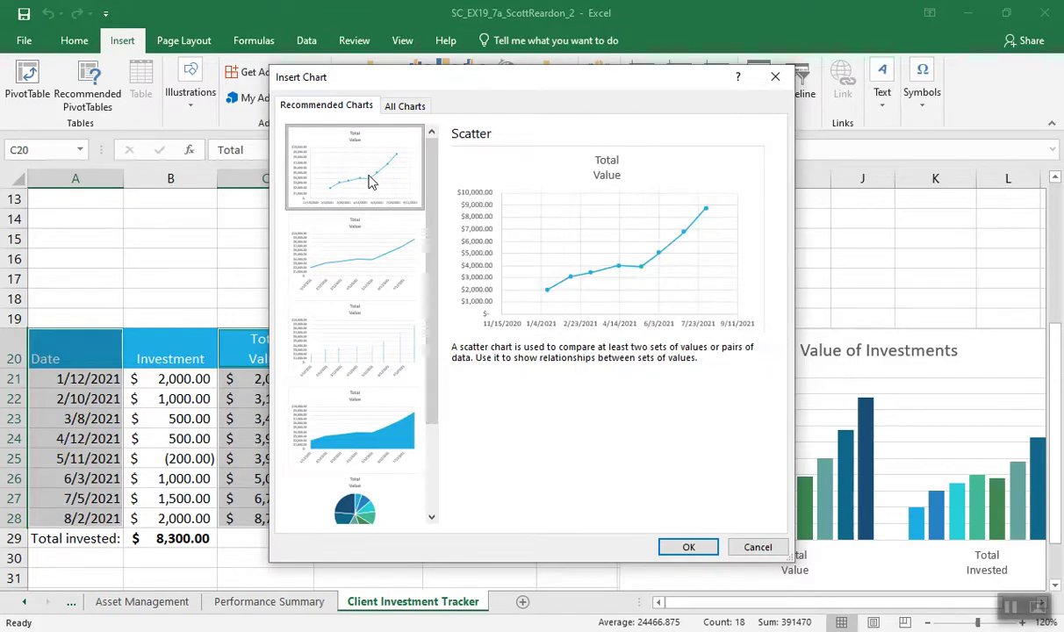
Check the Combo chart type for the Date and Total Value selection, and leave without inserting a chart.
left_click(404, 106)
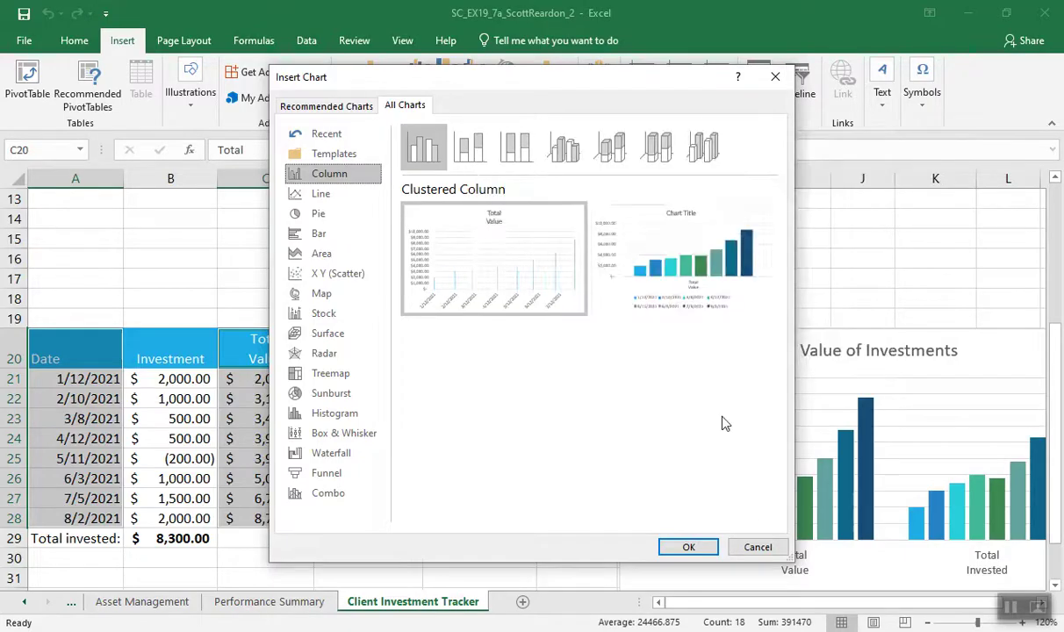
key("Down")
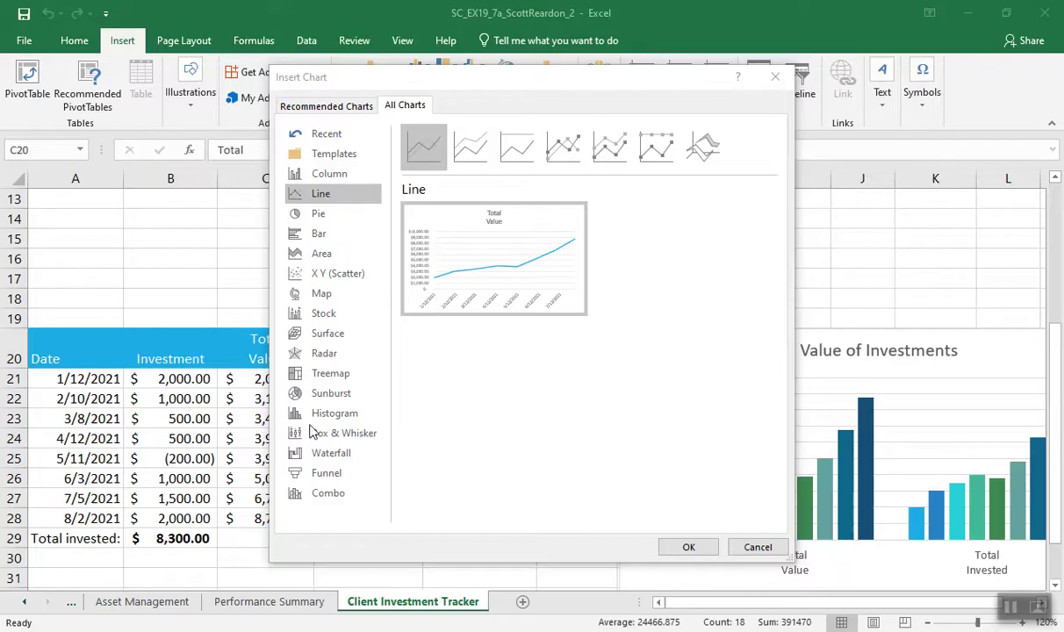
left_click(325, 493)
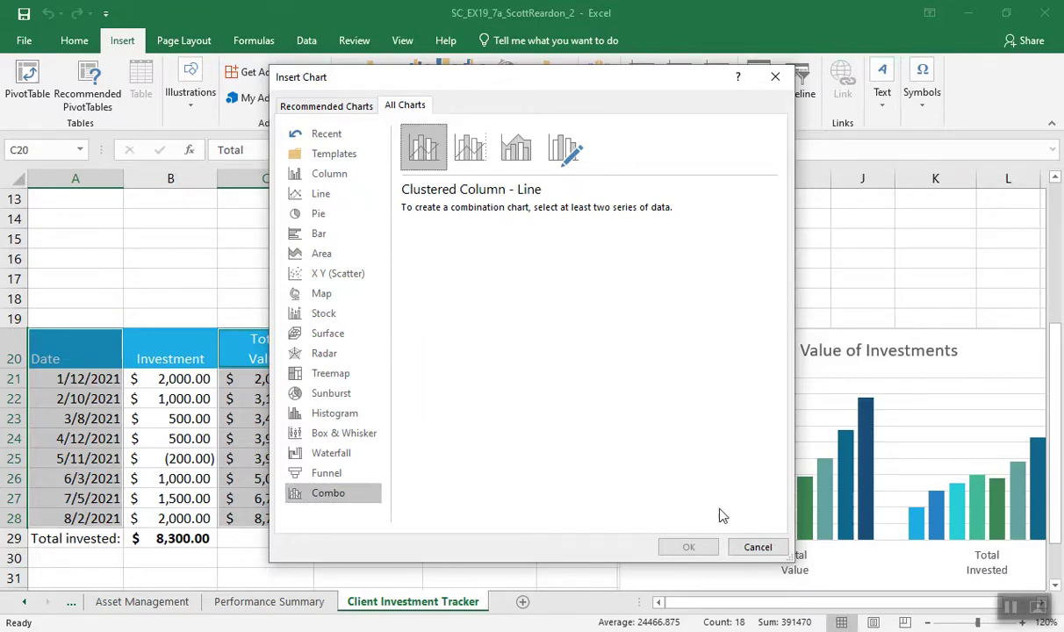
left_click(748, 548)
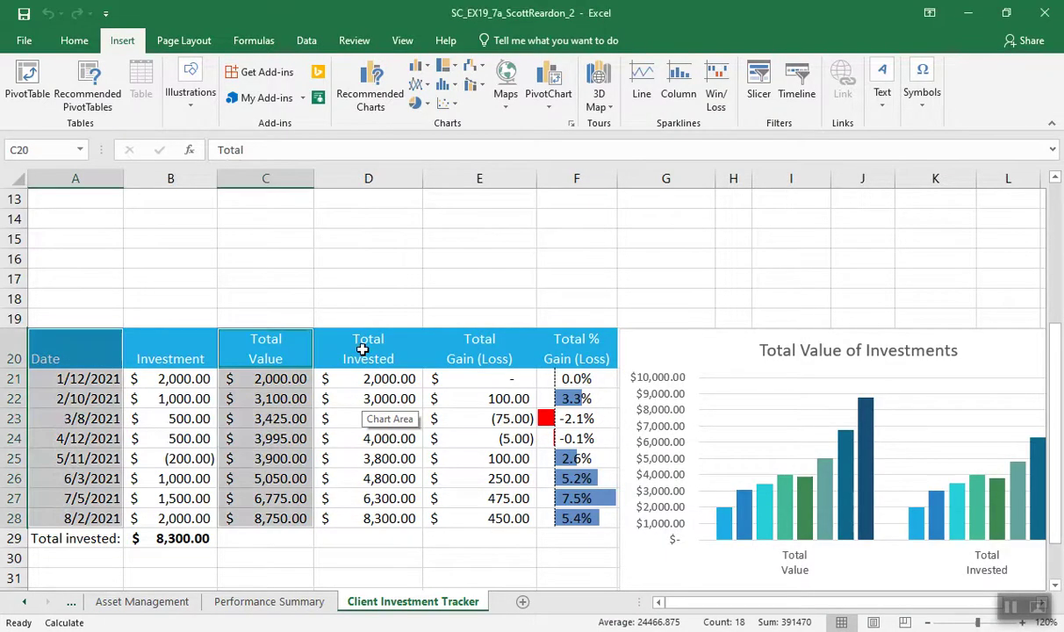
Add Total Invested D20:D28 to the selection and insert the recommended Clustered Column chart that shows Total Invested as a line.
left_click_drag(361, 350, 356, 512)
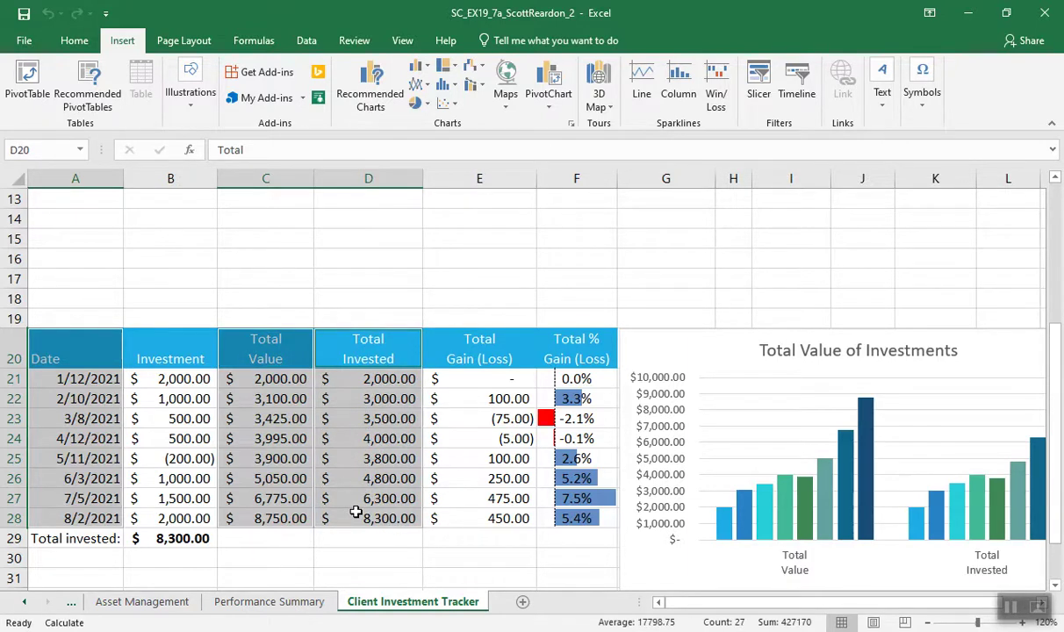
left_click(375, 106)
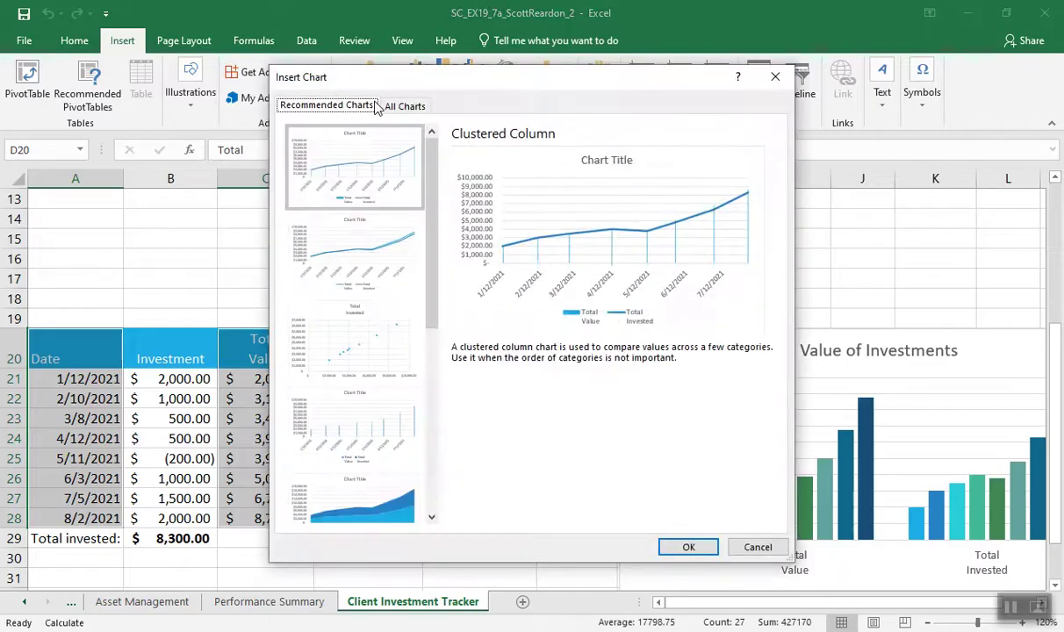
left_click(371, 174)
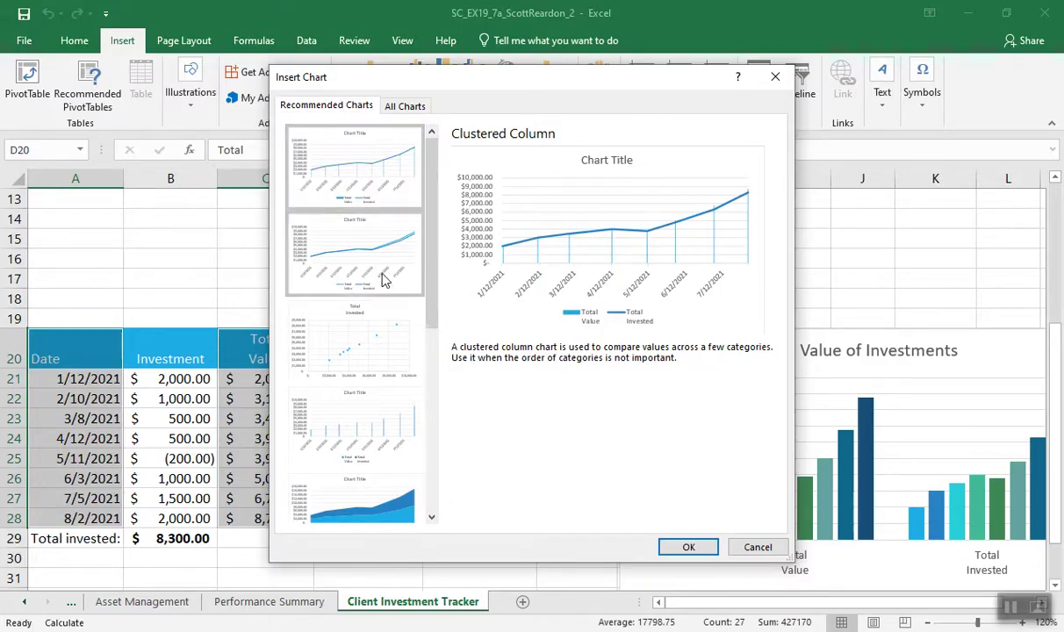
left_click(345, 243)
left_click(358, 168)
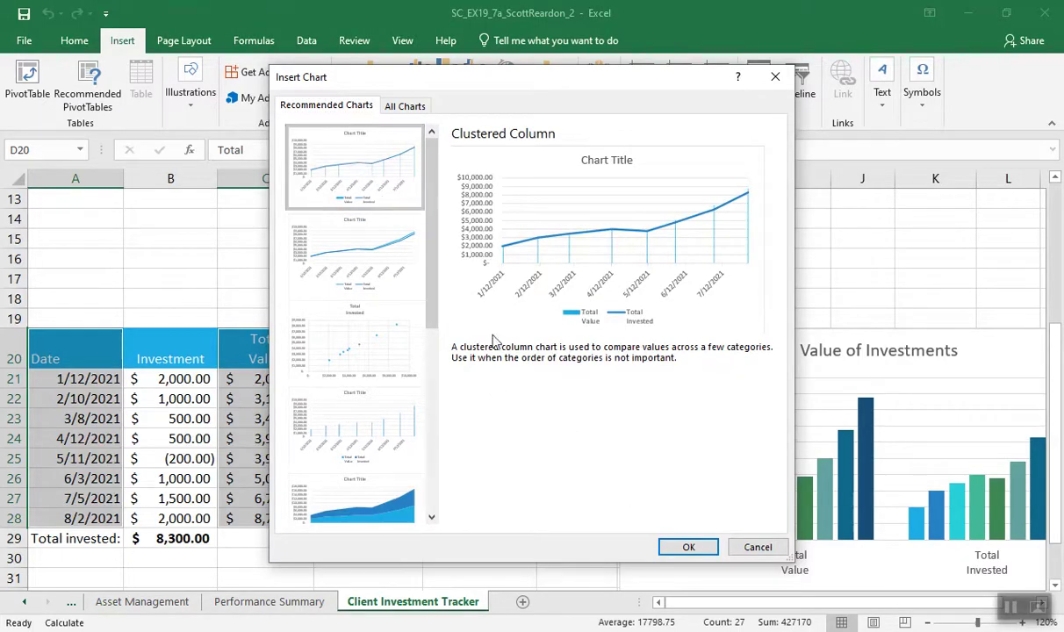
left_click(686, 548)
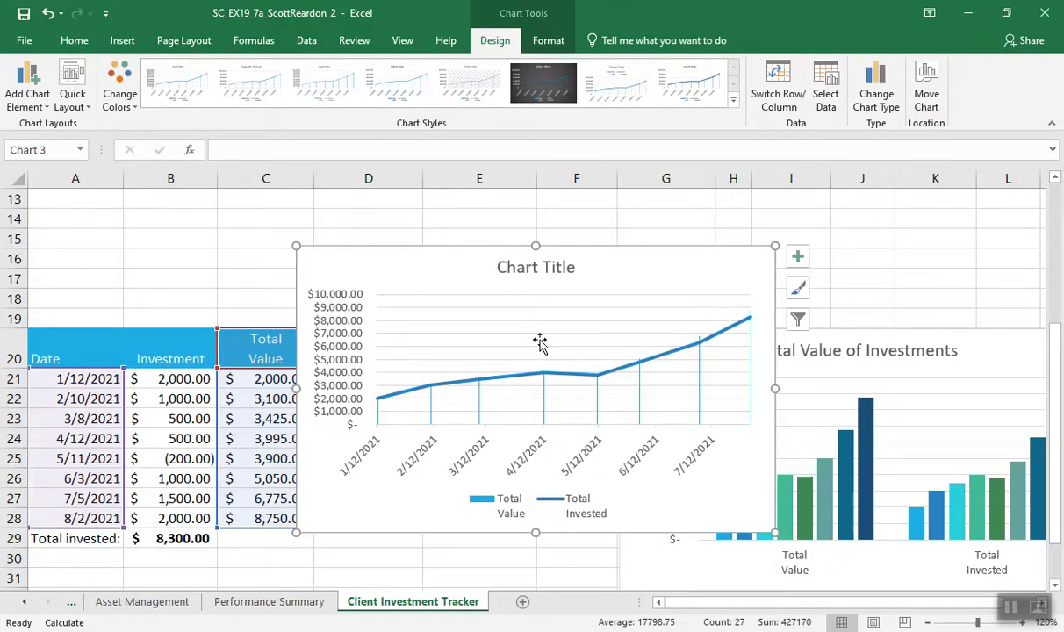
Move and resize the new combo chart to fill the empty area A5:F19 above the data table.
left_click_drag(481, 249, 264, 176)
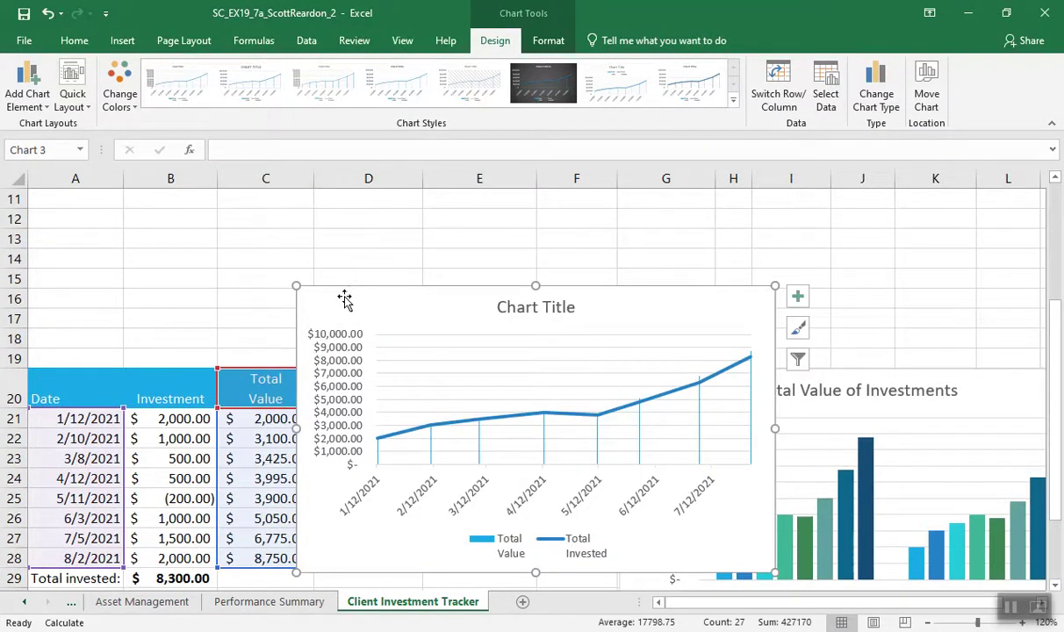
mouse_move(344, 287)
left_mouse_down()
mouse_move(189, 183)
mouse_move(155, 143)
mouse_move(149, 192)
mouse_move(131, 171)
mouse_move(116, 193)
mouse_move(92, 316)
mouse_move(81, 315)
left_mouse_up()
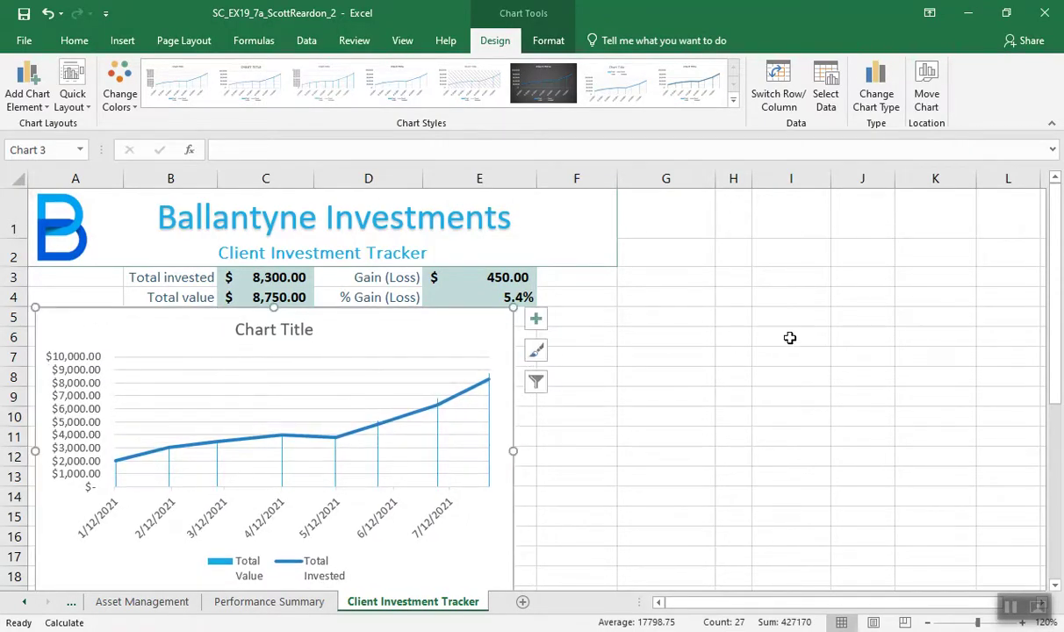
left_click_drag(1057, 404, 1054, 439)
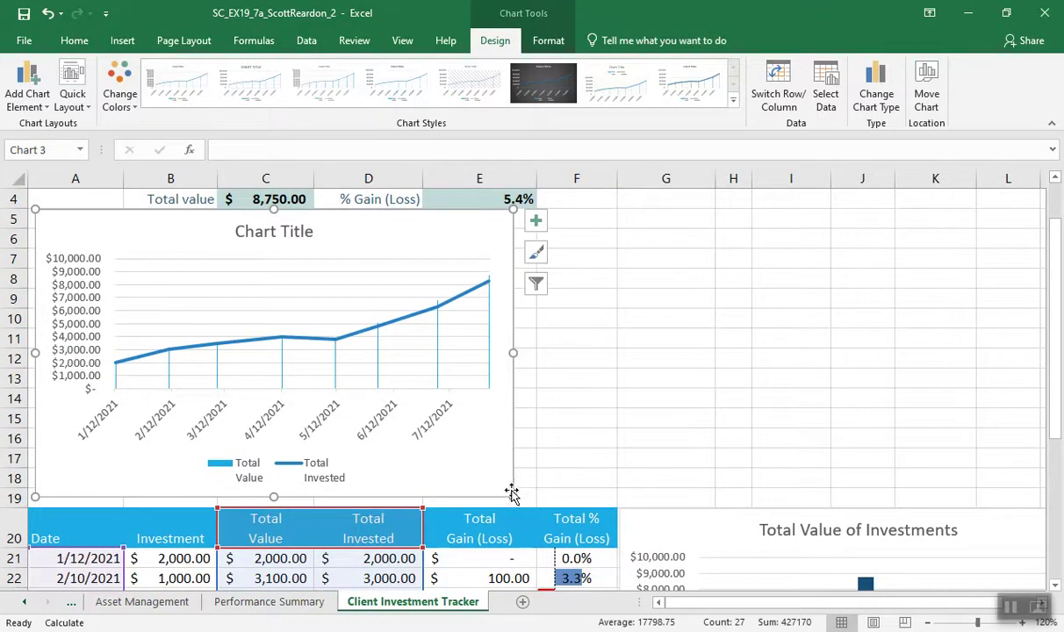
left_click_drag(514, 491, 612, 501)
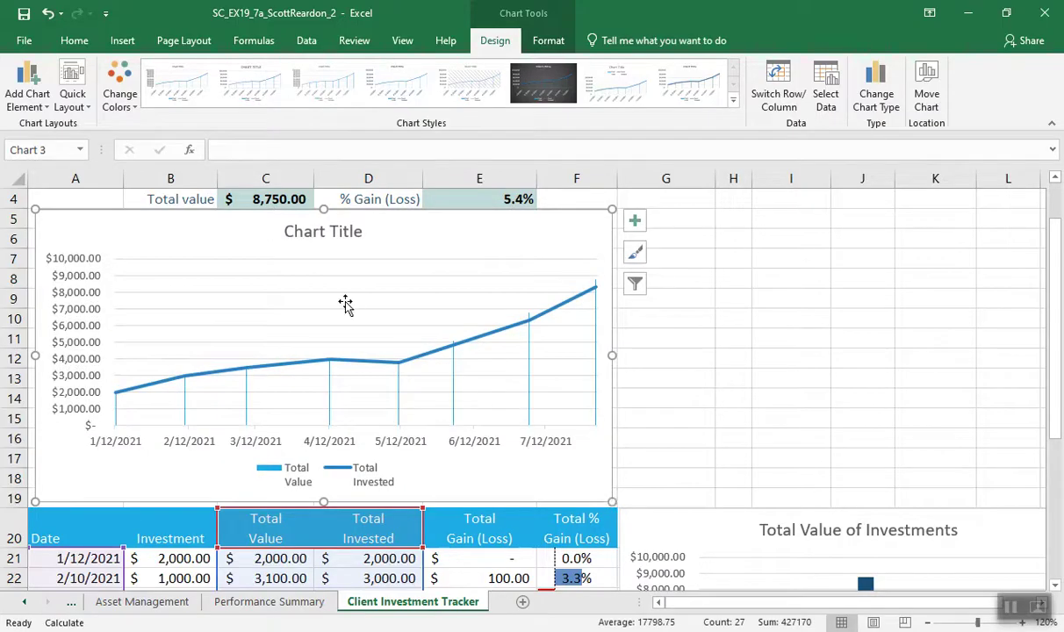
left_click_drag(36, 210, 37, 216)
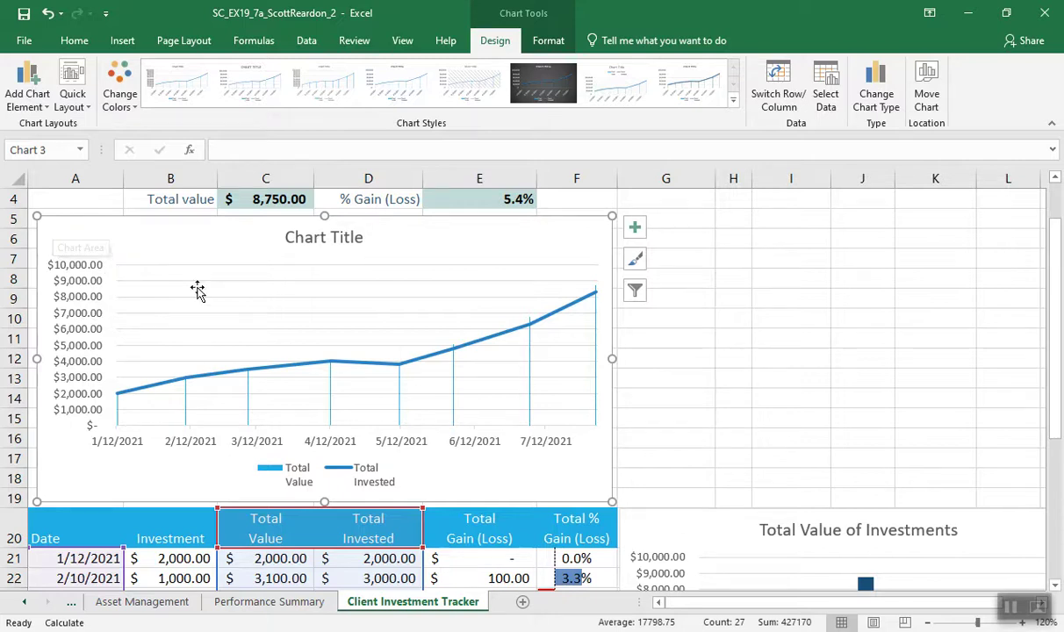
Delete the placeholder title from the combo chart and deselect the chart.
left_click(282, 237)
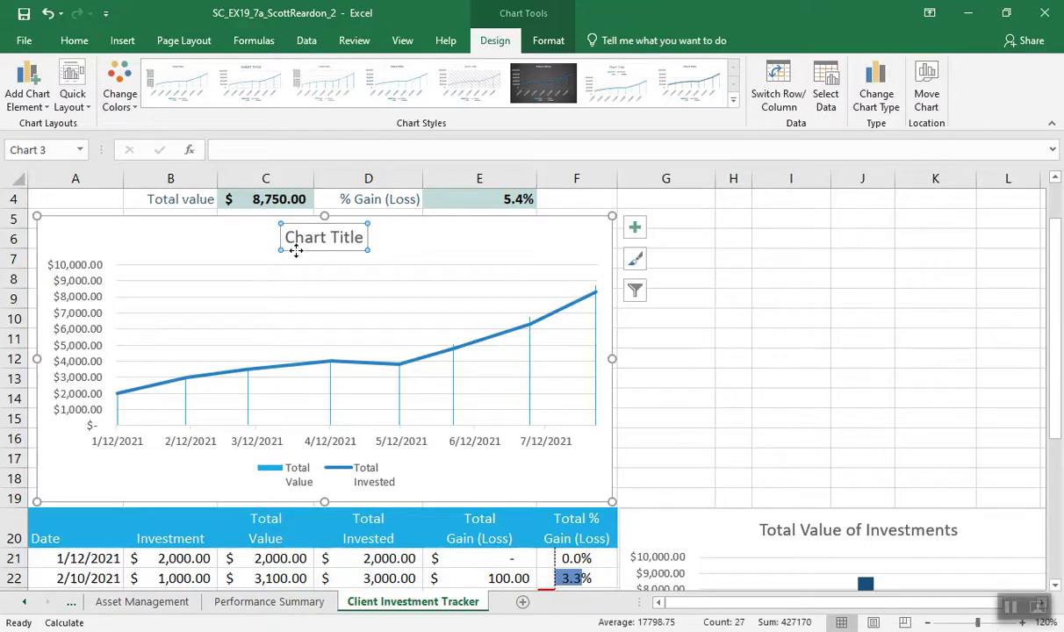
key("Delete")
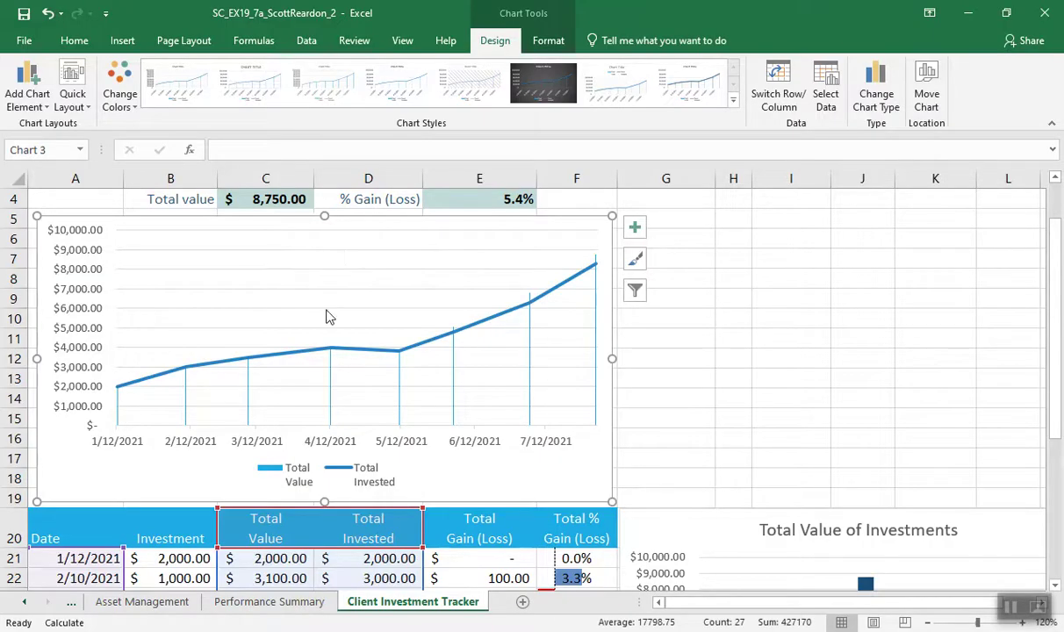
left_click(651, 377)
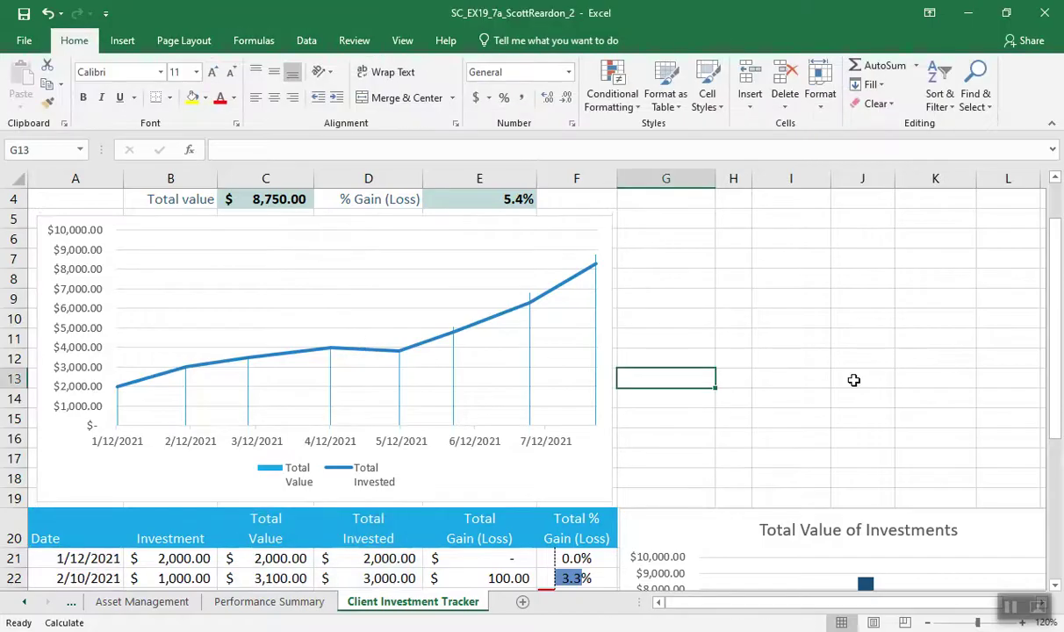
left_click_drag(1058, 399, 1052, 527)
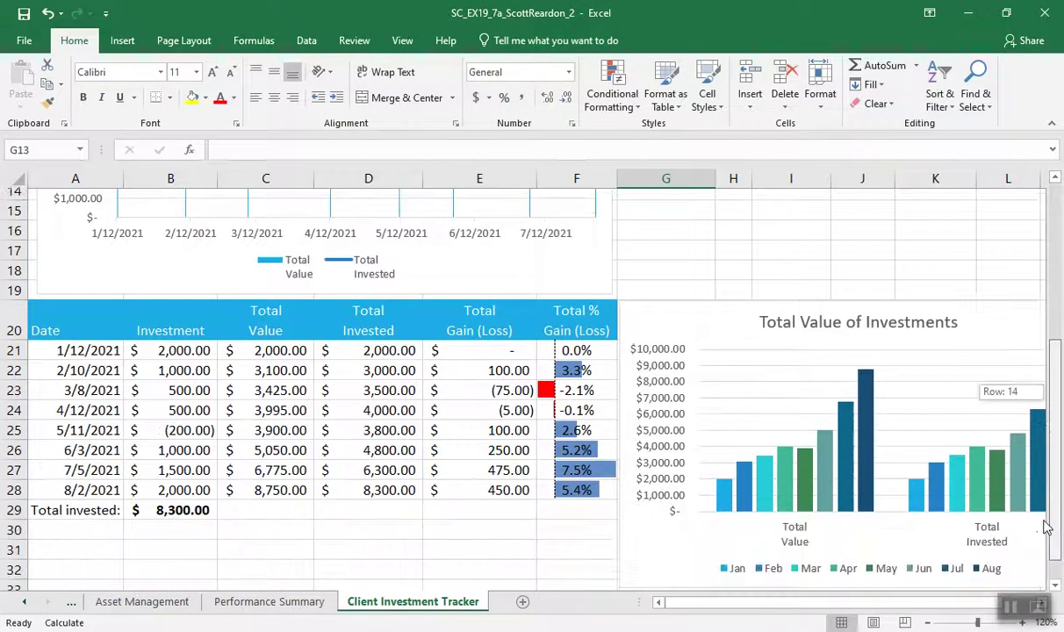
left_click(459, 518)
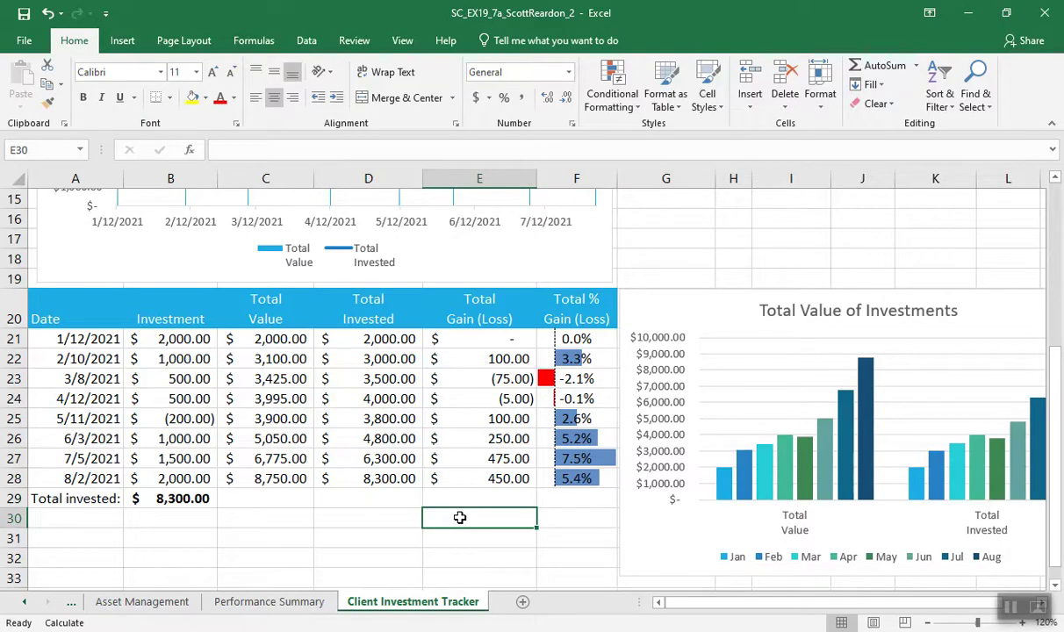
left_click(122, 41)
left_click(190, 95)
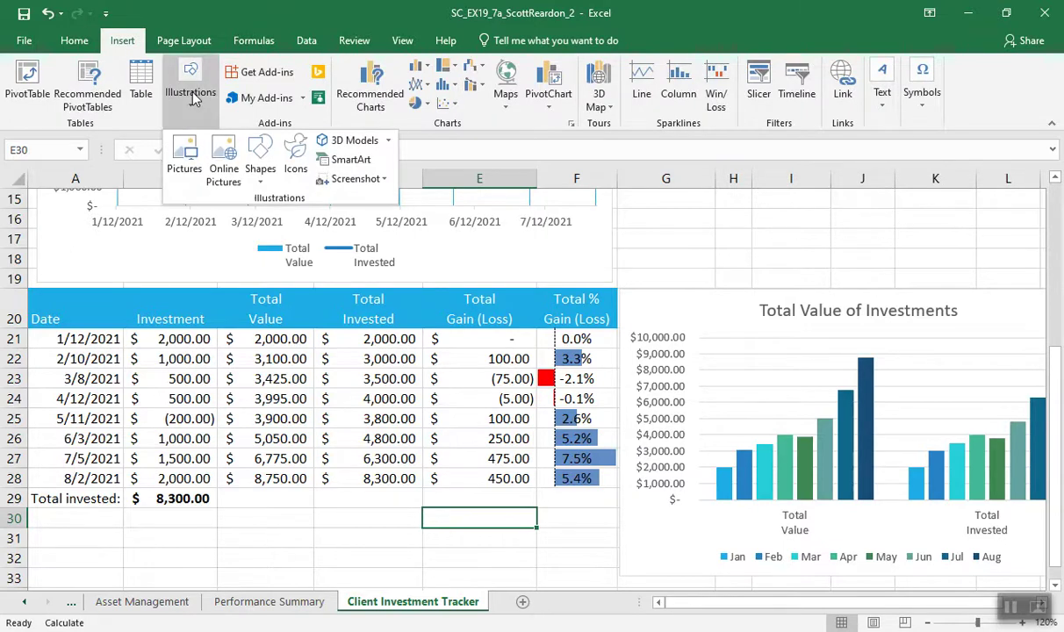
left_click(261, 180)
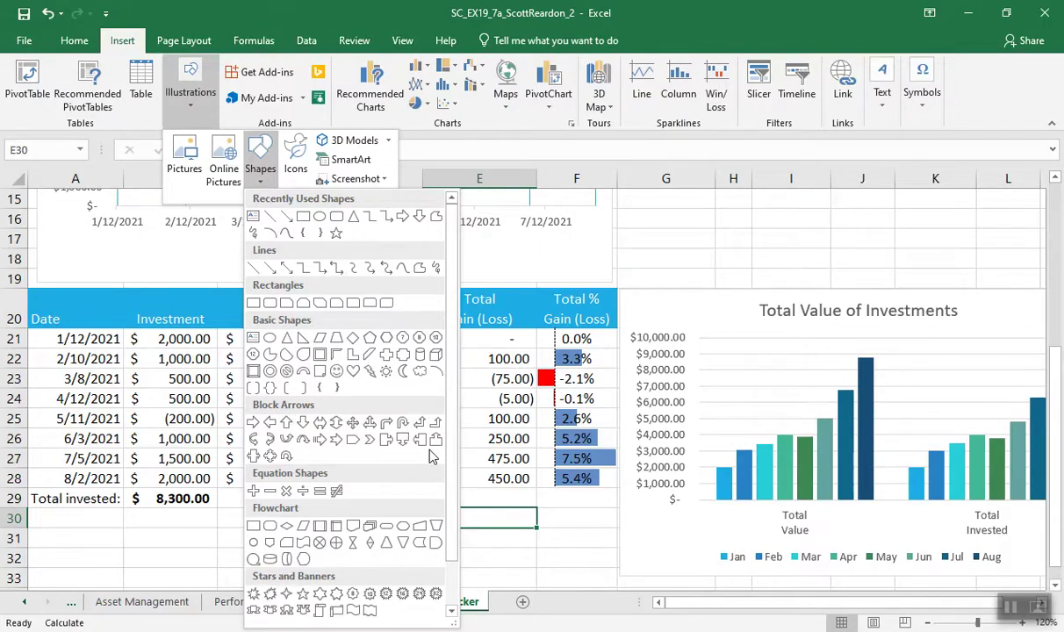
scroll(450, 518, "down", 1)
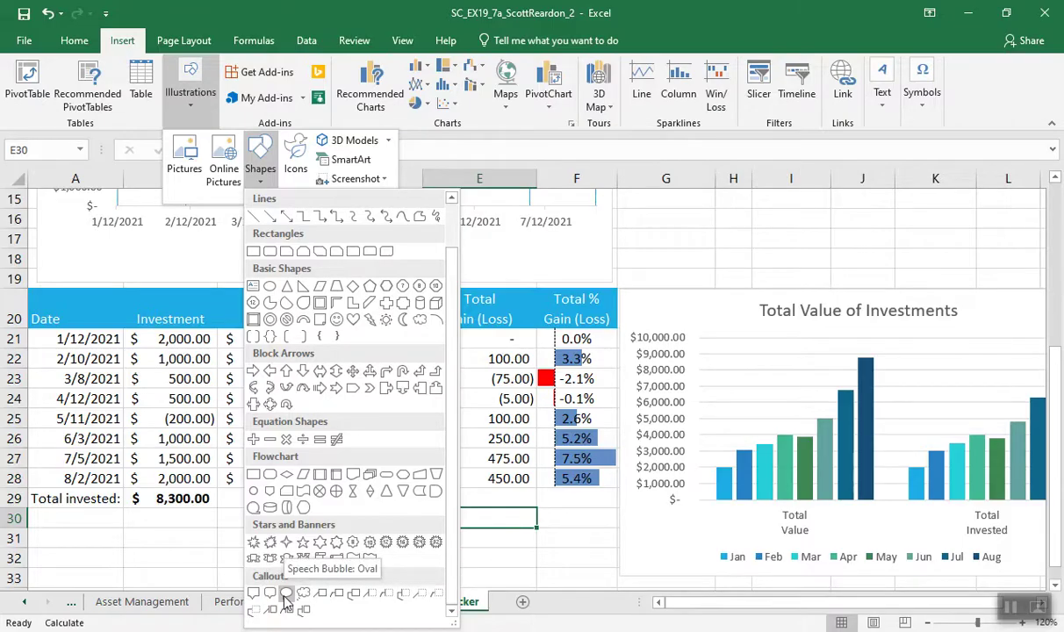
left_click(1010, 612)
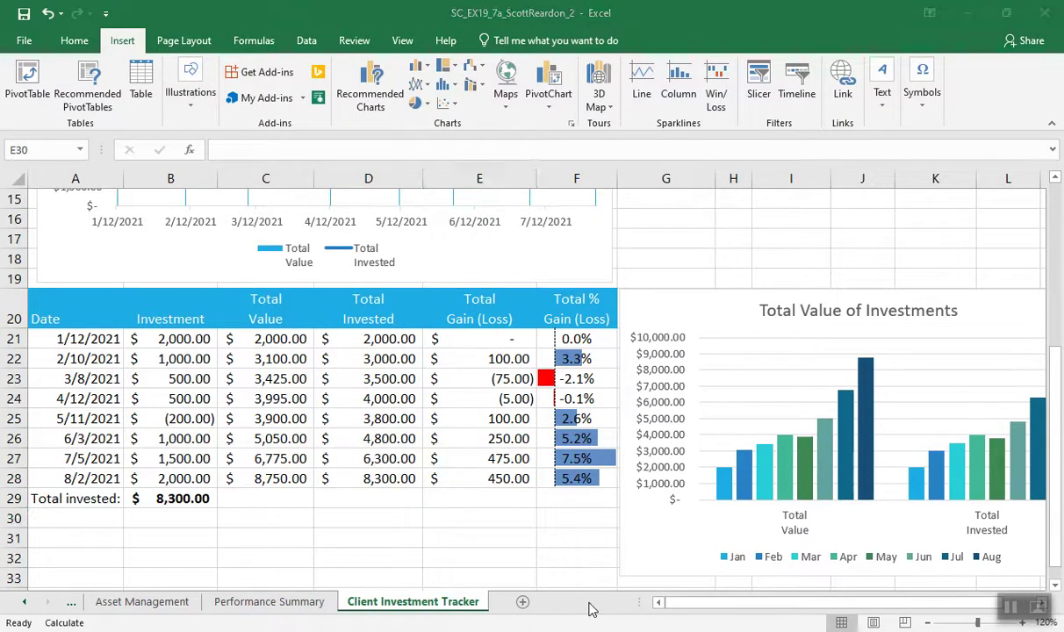
Draw a line callout about 0.67" high and 1" wide below the Total Gain (Loss) column, starting at row 30.
left_click(187, 79)
left_click(262, 160)
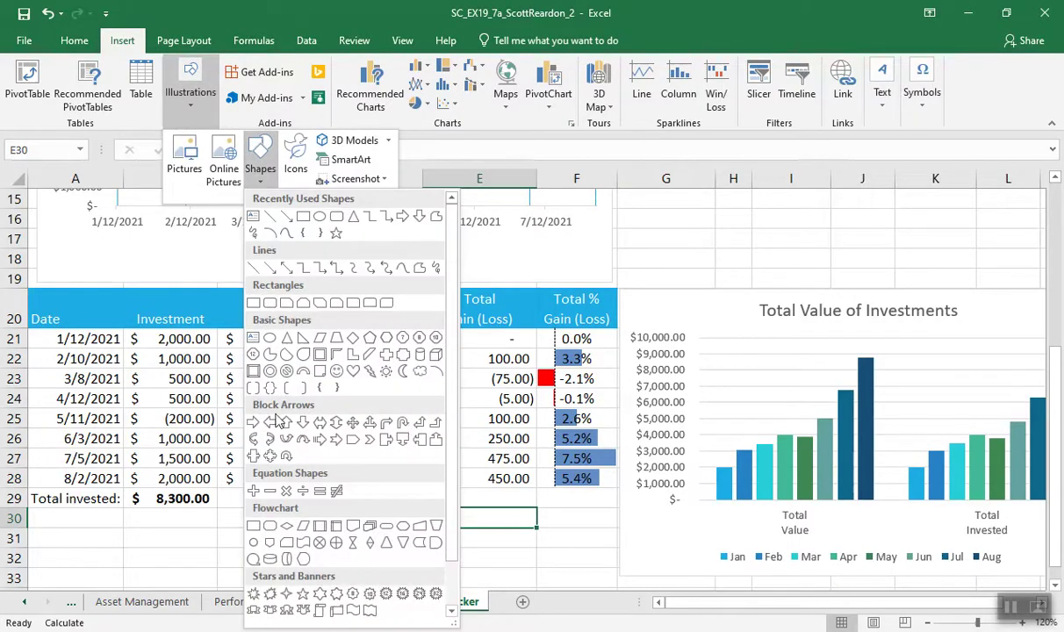
scroll(455, 518, "down", 1)
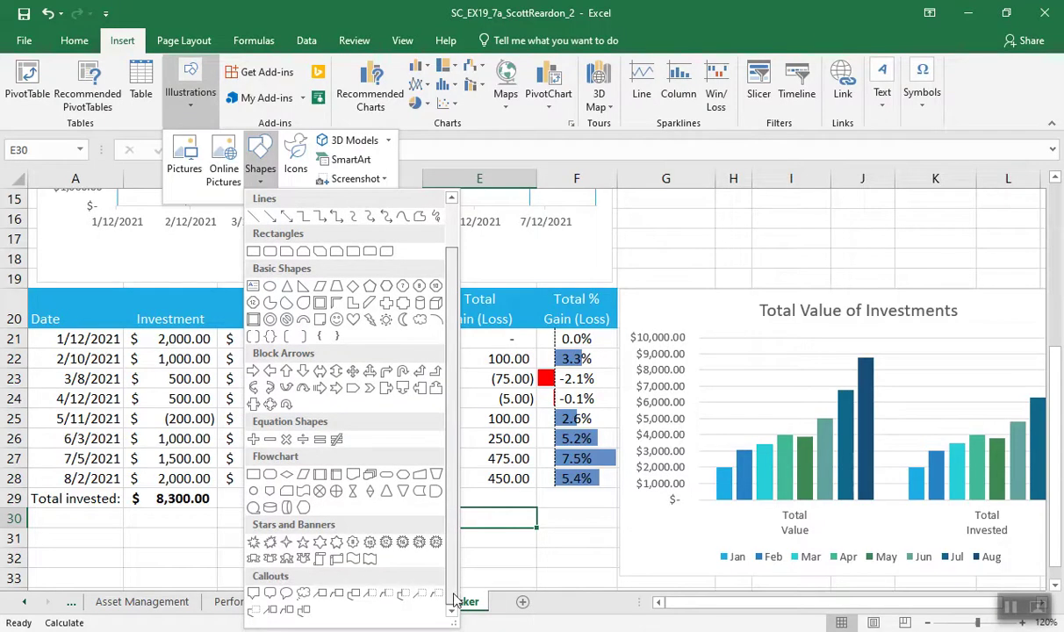
left_click(321, 596)
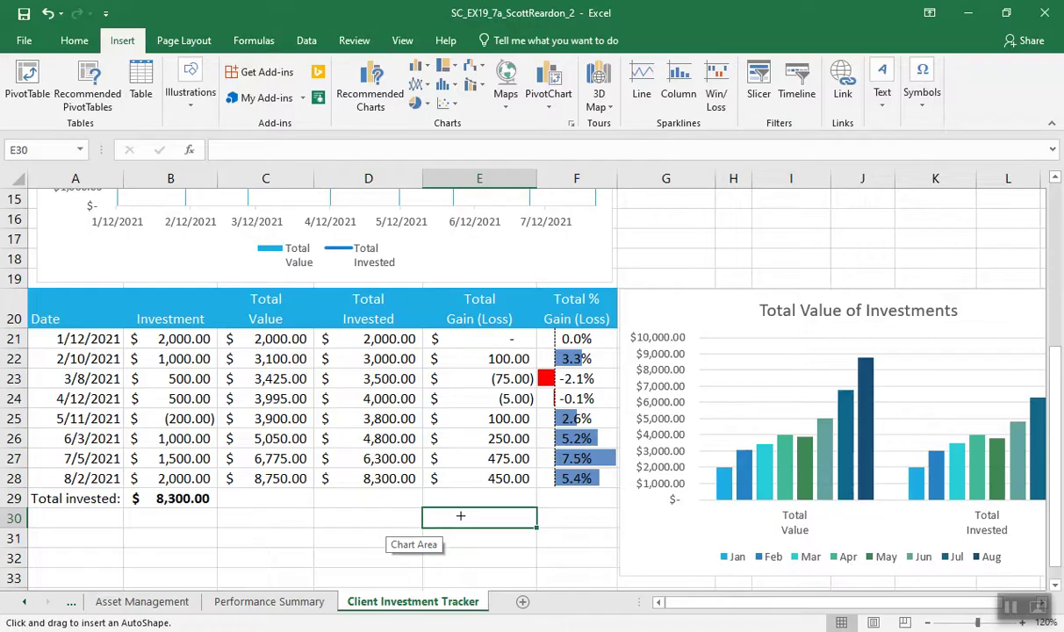
left_click_drag(460, 515, 557, 579)
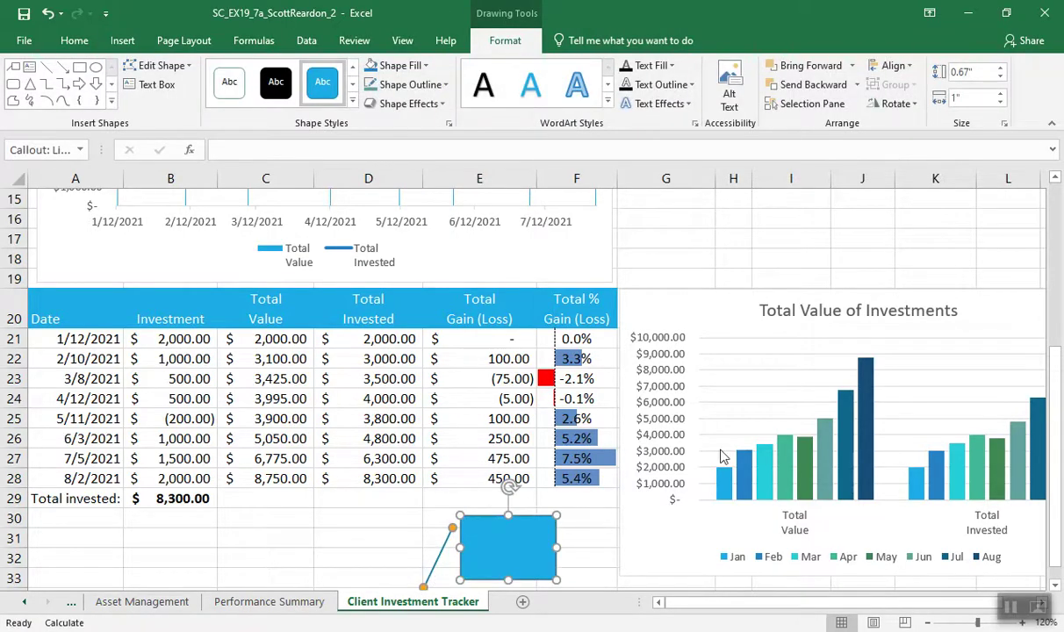
Point the callout's line to just below the last Total Invested value and enter the callout text "Sample data only".
left_click_drag(1057, 433, 1053, 442)
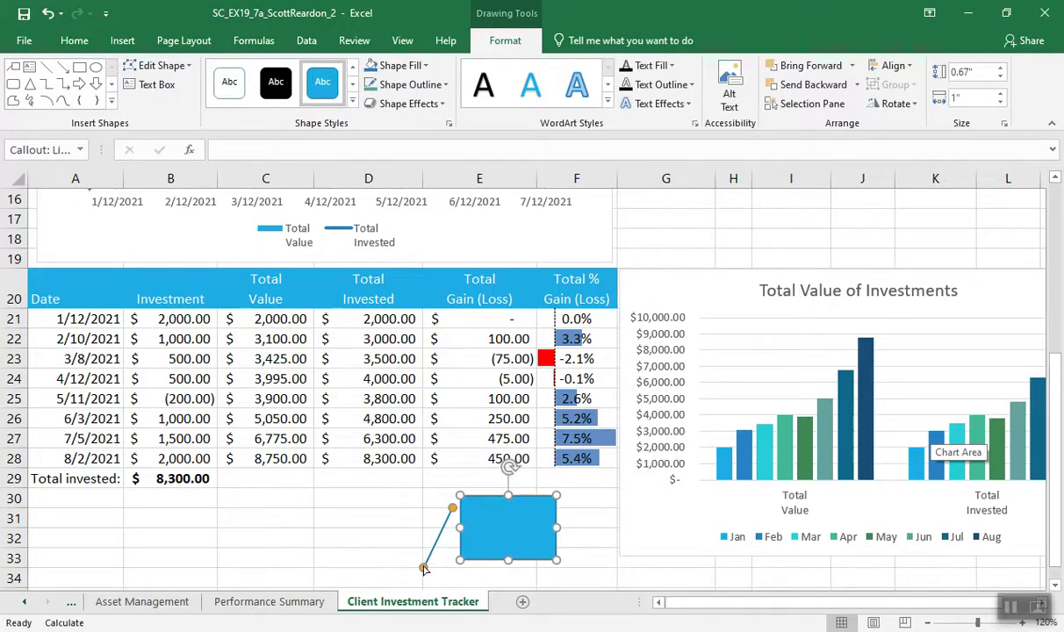
left_click_drag(422, 569, 376, 474)
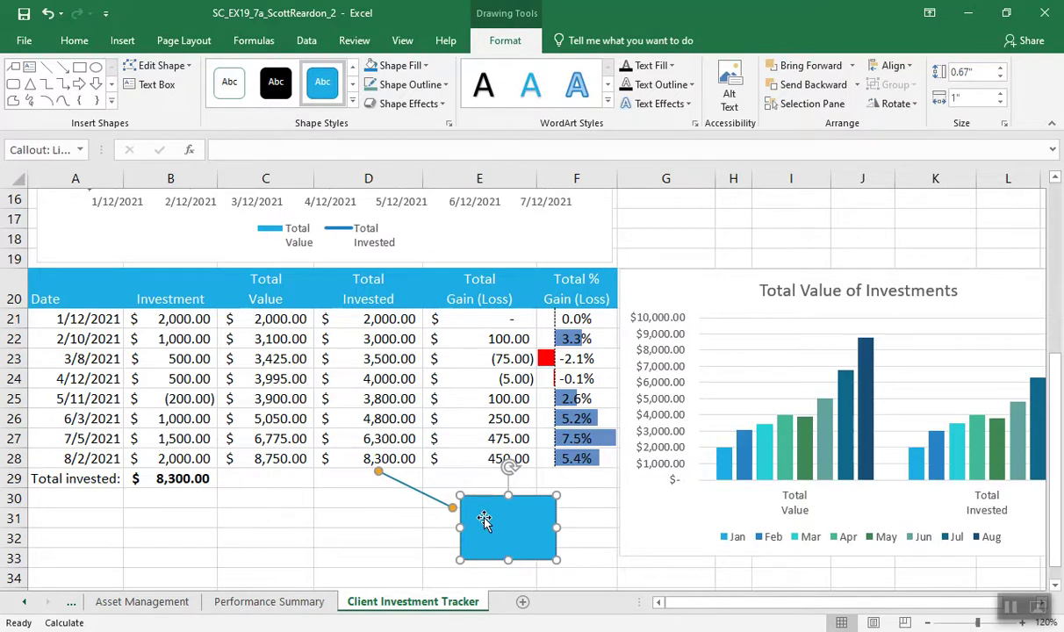
type("Sample data only")
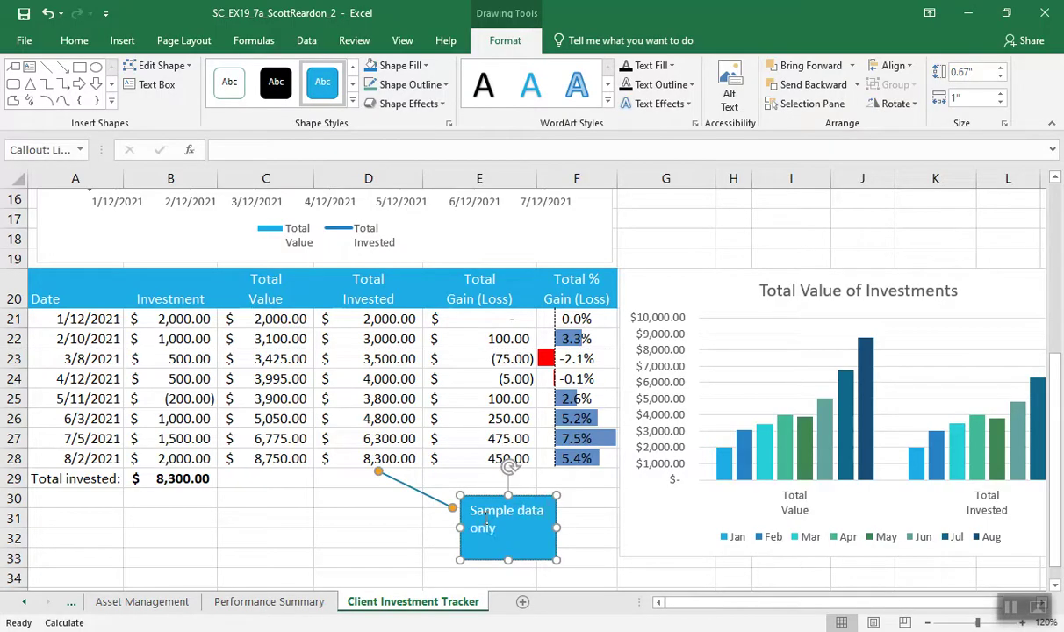
Apply a light blue gradient theme shape style with dark text to the "Sample data only" callout.
left_click(584, 536)
left_click(539, 500)
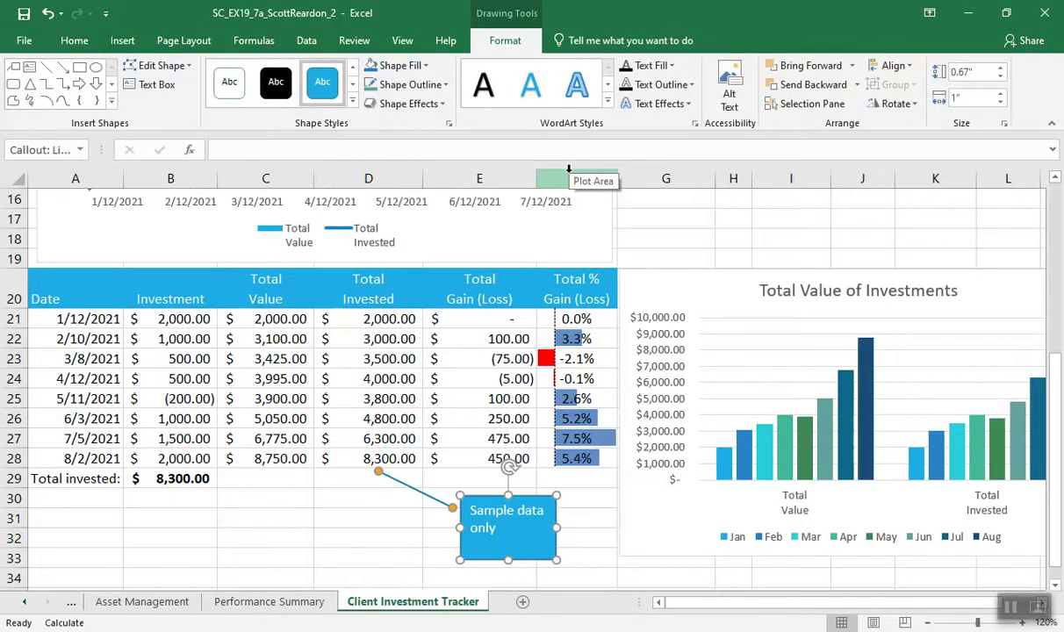
left_click(353, 103)
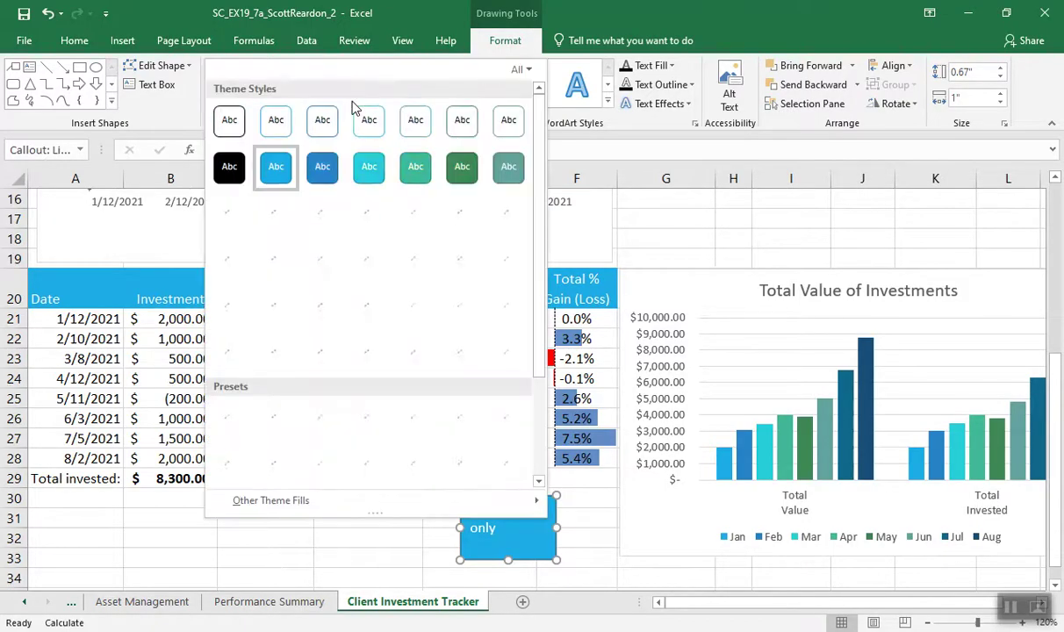
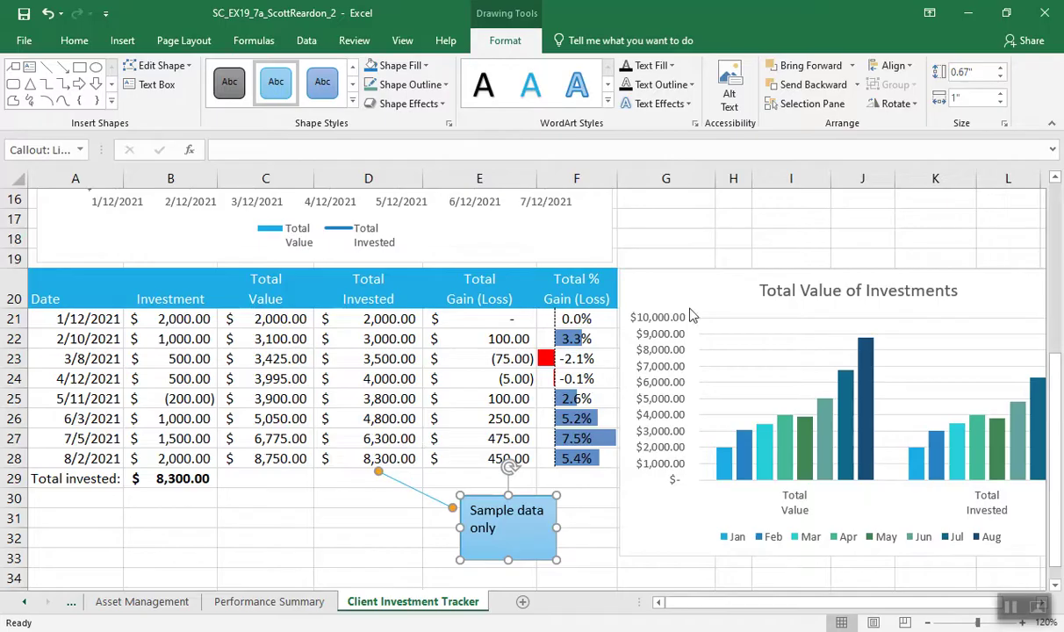
Switch the rows and columns of the Total Value of Investments chart's data so Total Value and Total Invested are the series.
left_click(702, 275)
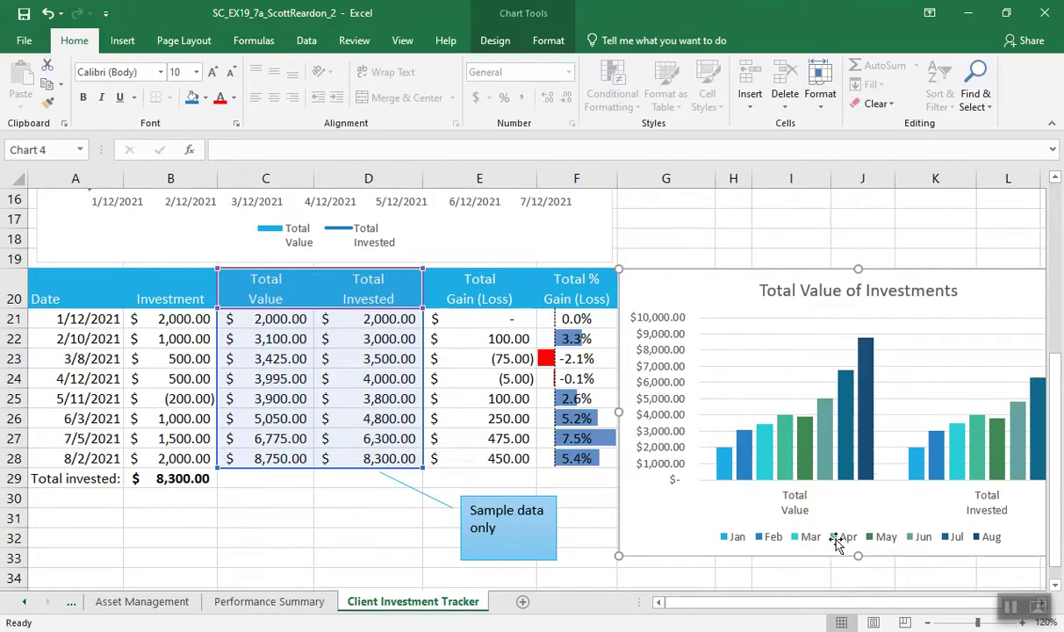
right_click(751, 320)
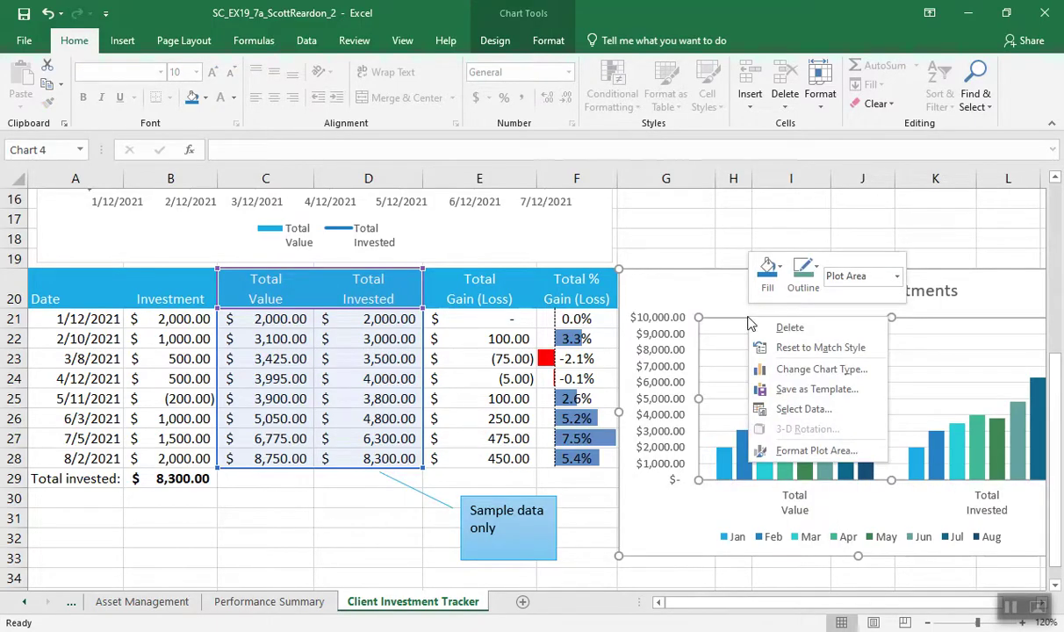
left_click(801, 411)
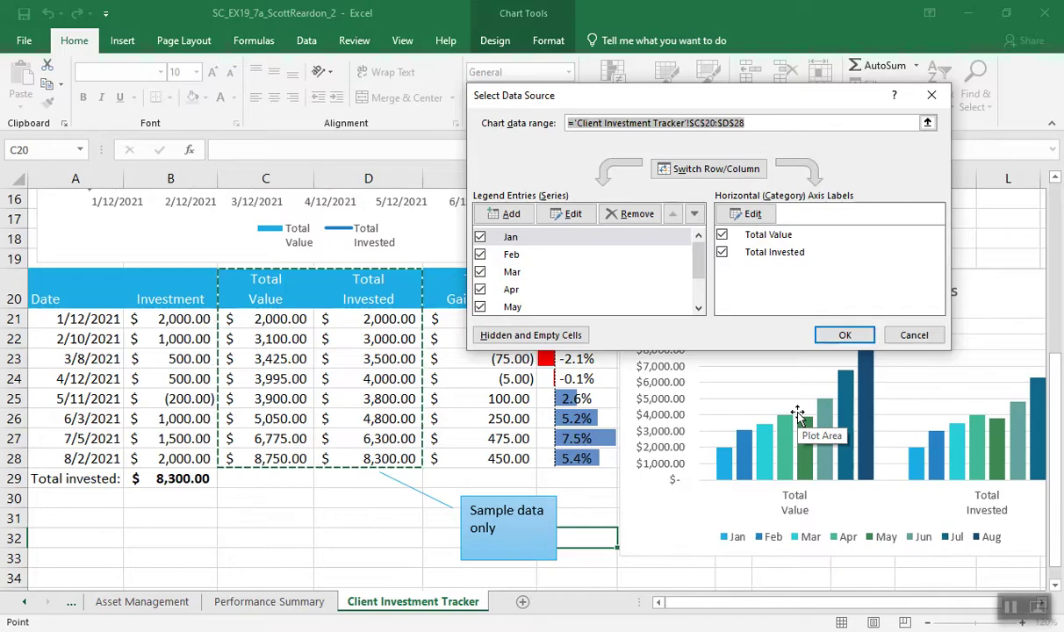
left_click(695, 175)
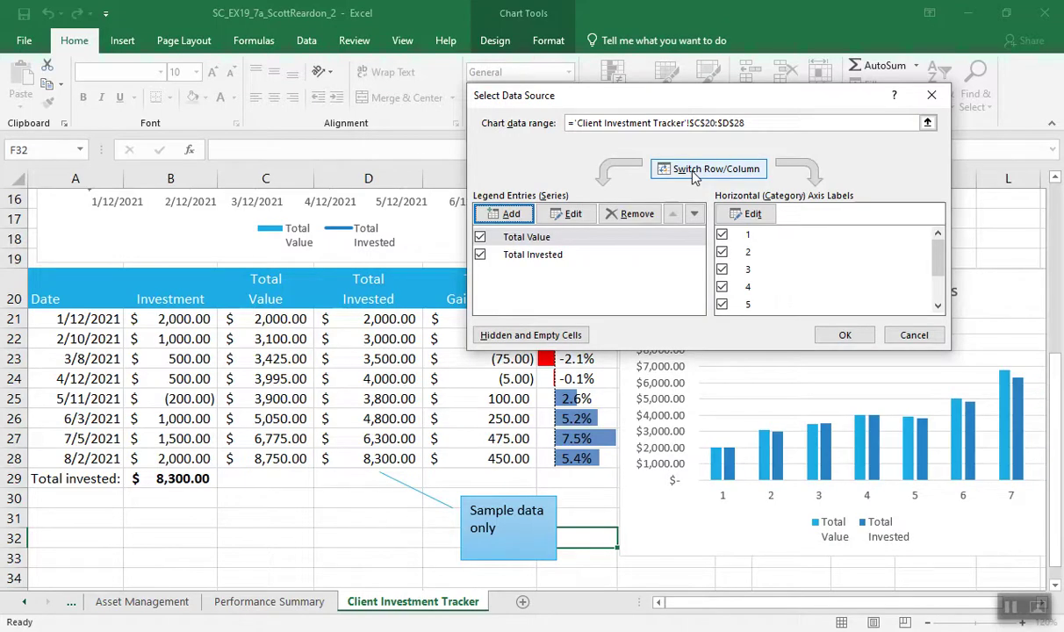
left_click(845, 336)
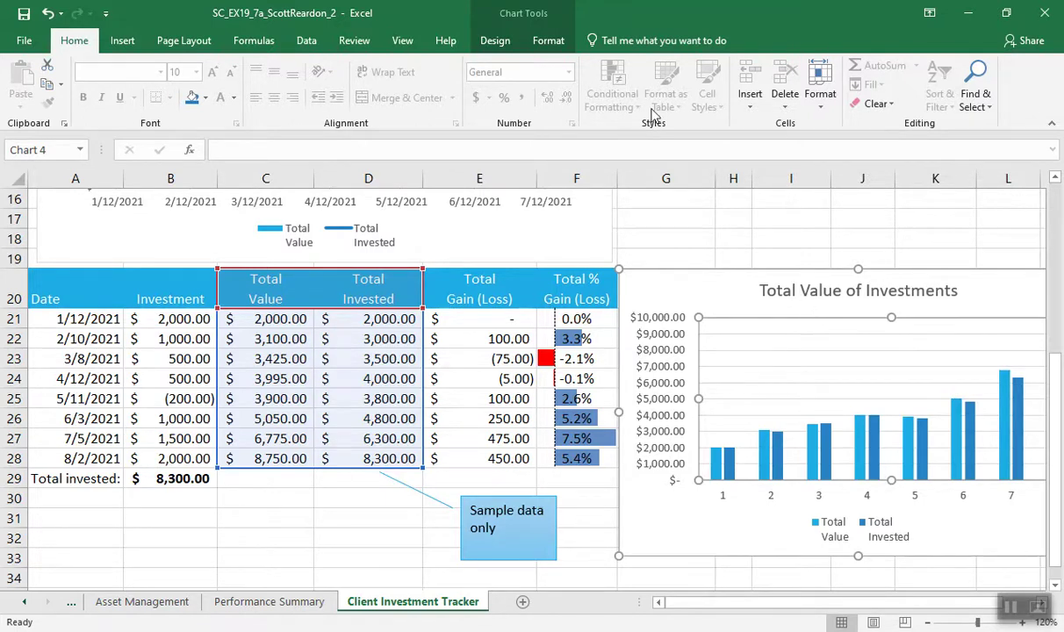
Fill the plot area of the Total Value of Investments chart with the light gray theme color.
left_click(546, 42)
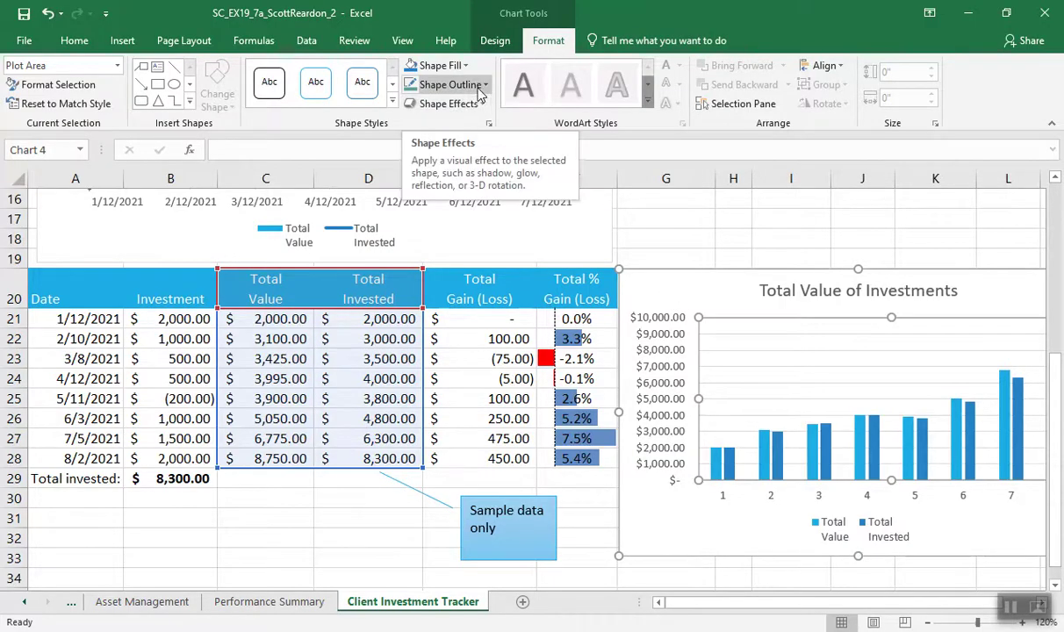
left_click(467, 68)
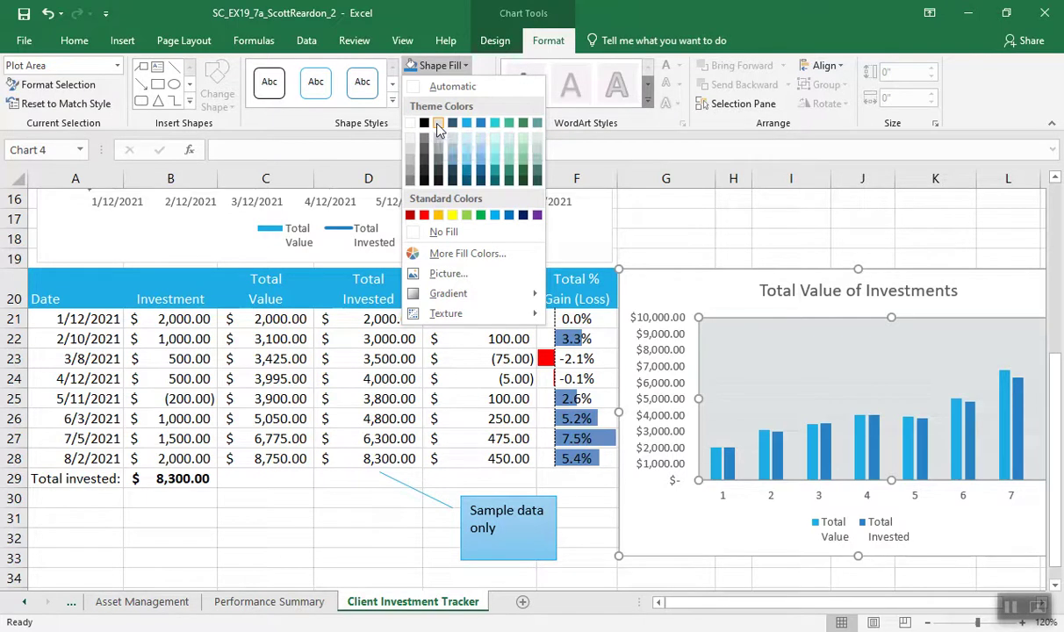
left_click(439, 128)
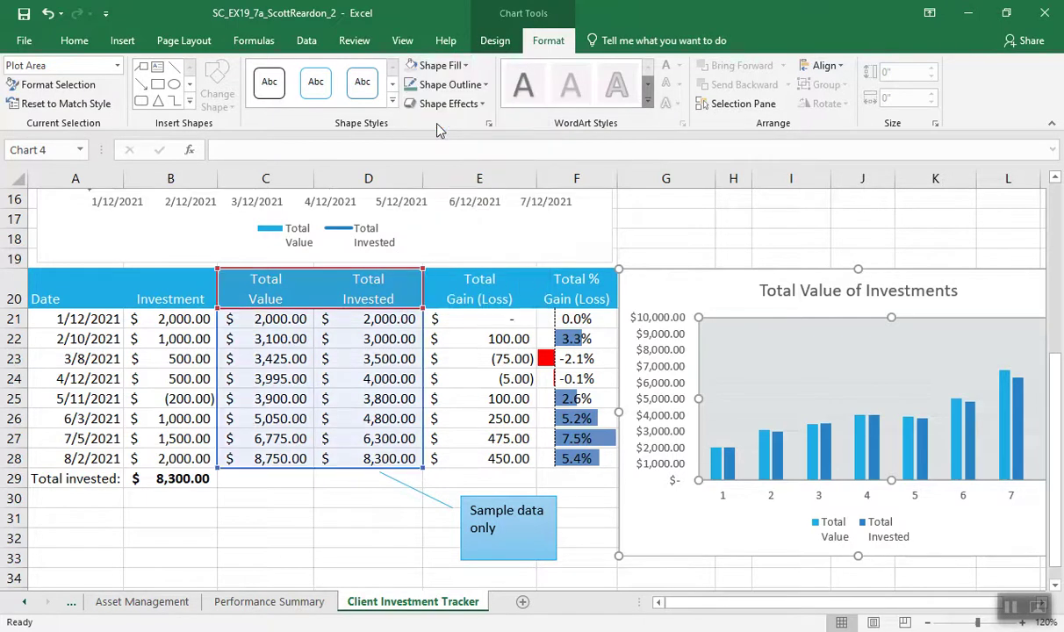
Try the first outer shadow preset on the chart's plot area and undo it.
left_click(481, 104)
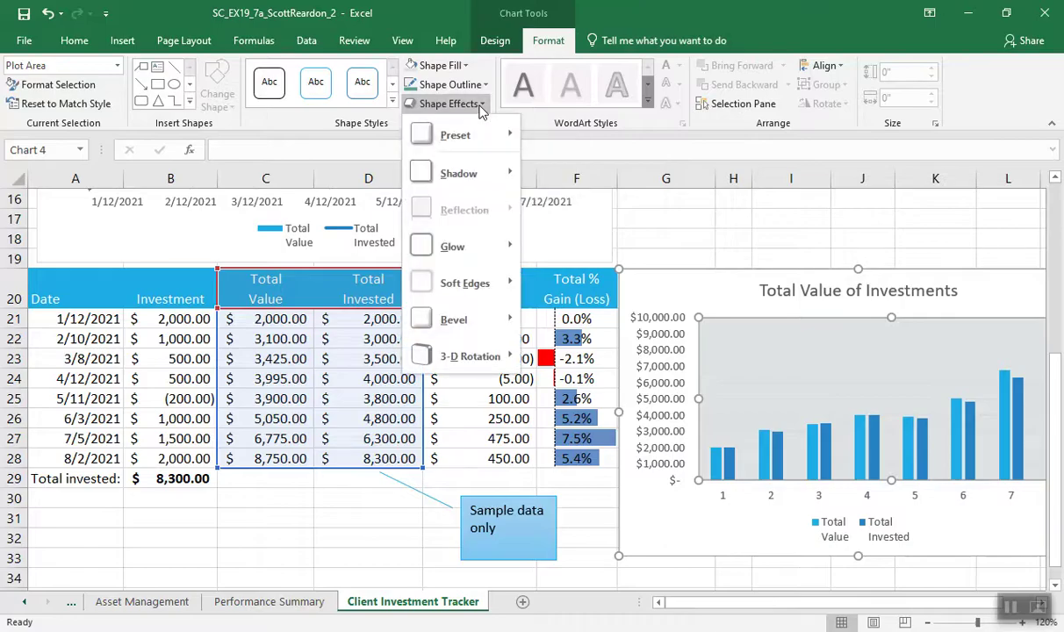
mouse_move(460, 178)
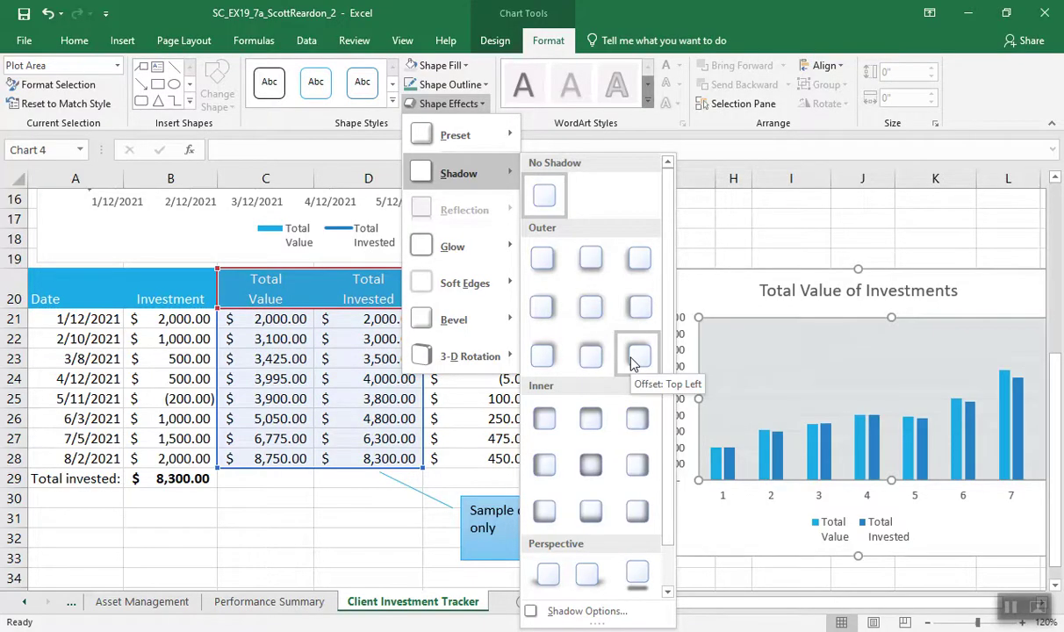
left_click(542, 262)
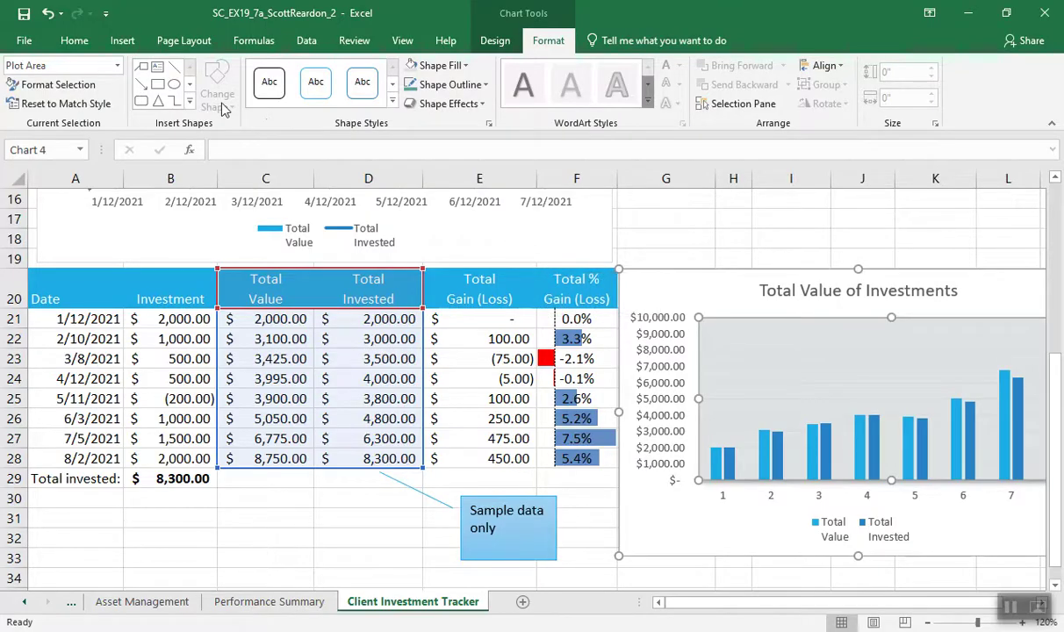
left_click(47, 13)
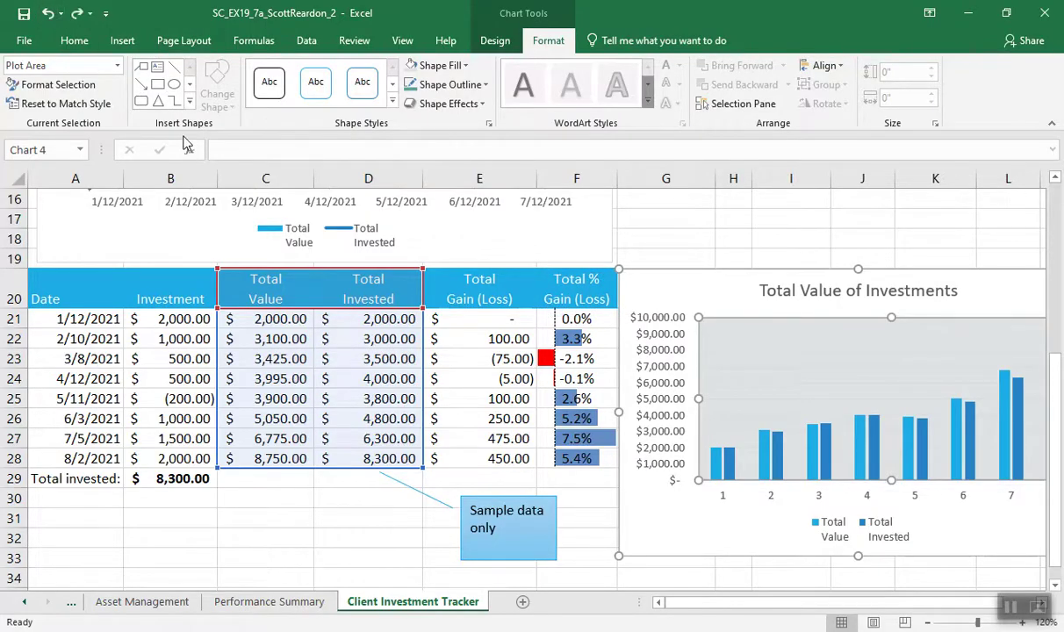
Apply the first outer shadow preset to the legend of the Total Value of Investments chart and deselect the chart.
left_click(860, 522)
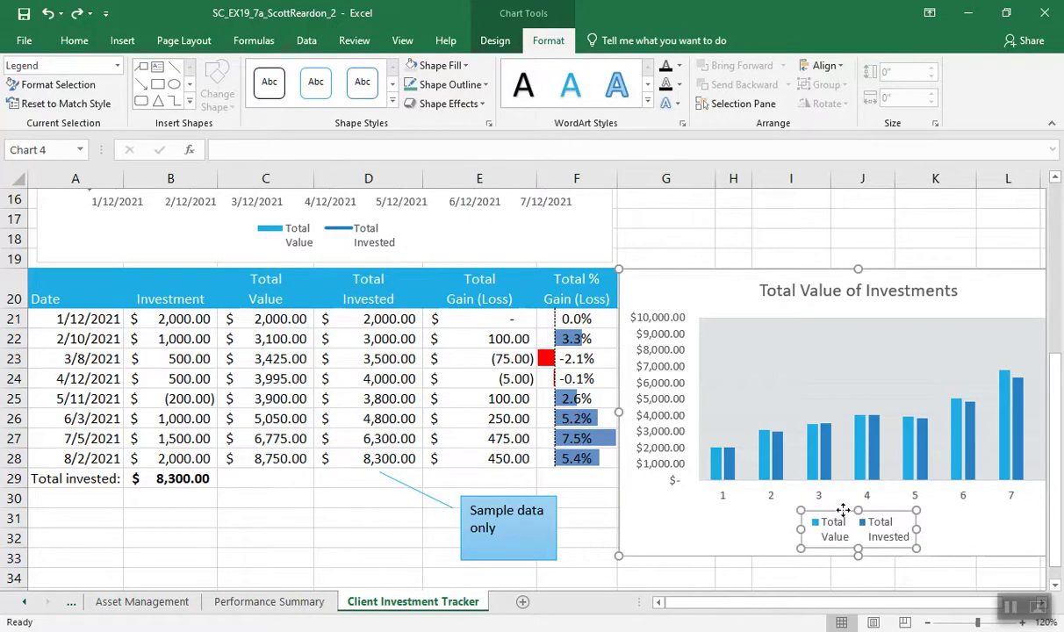
left_click(482, 104)
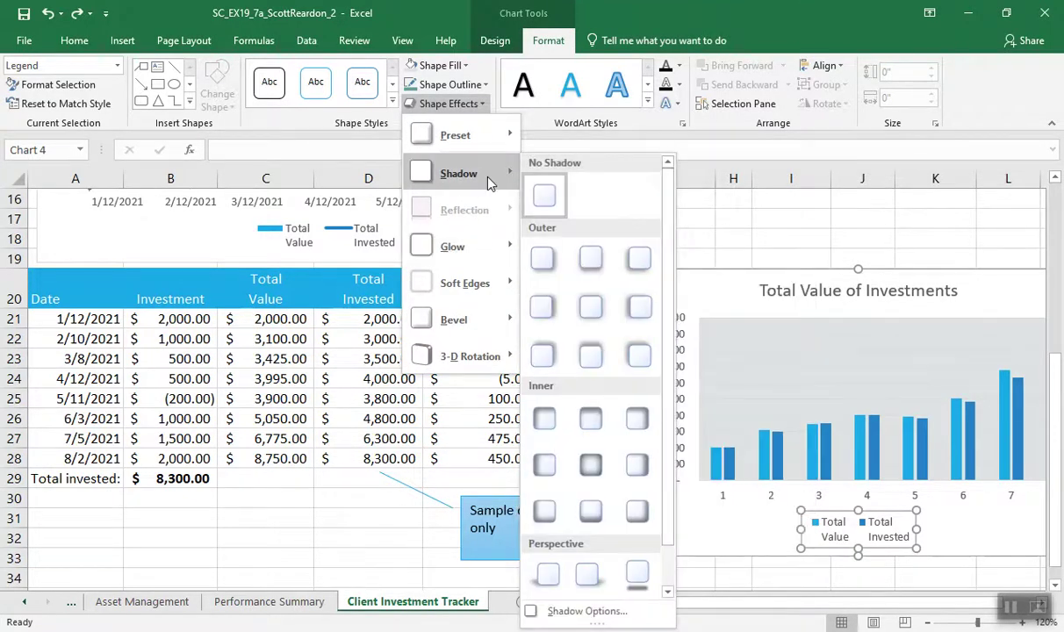
left_click(545, 260)
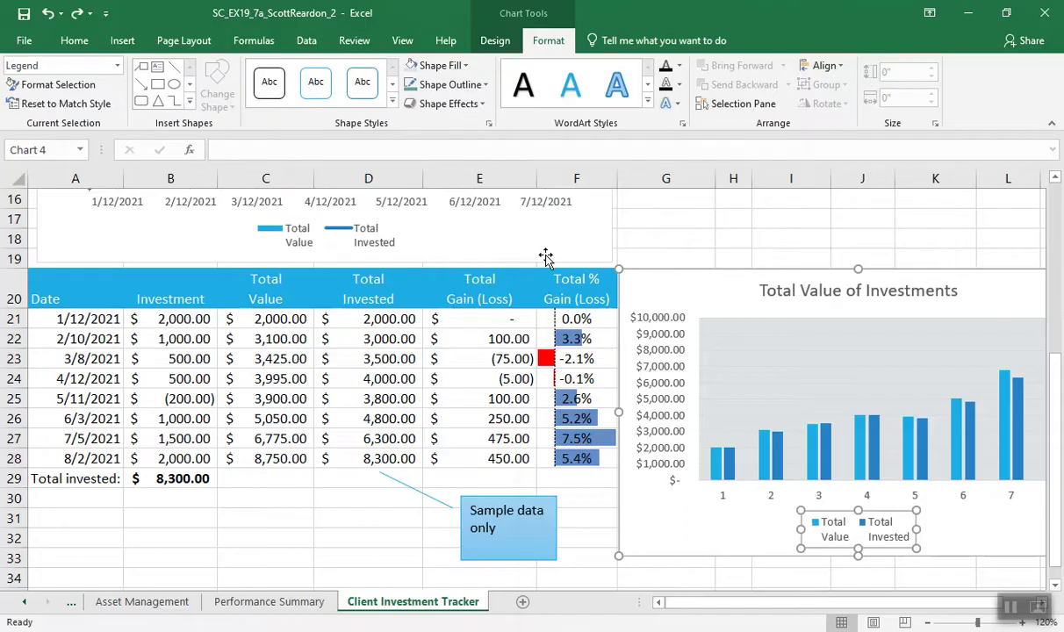
left_click(720, 525)
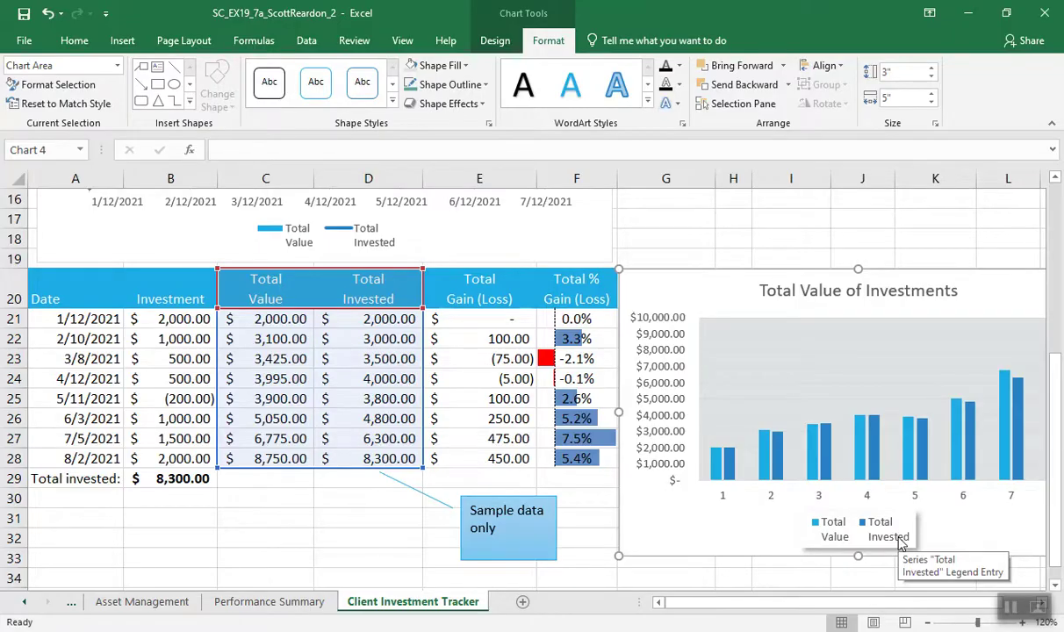
mouse_move(773, 446)
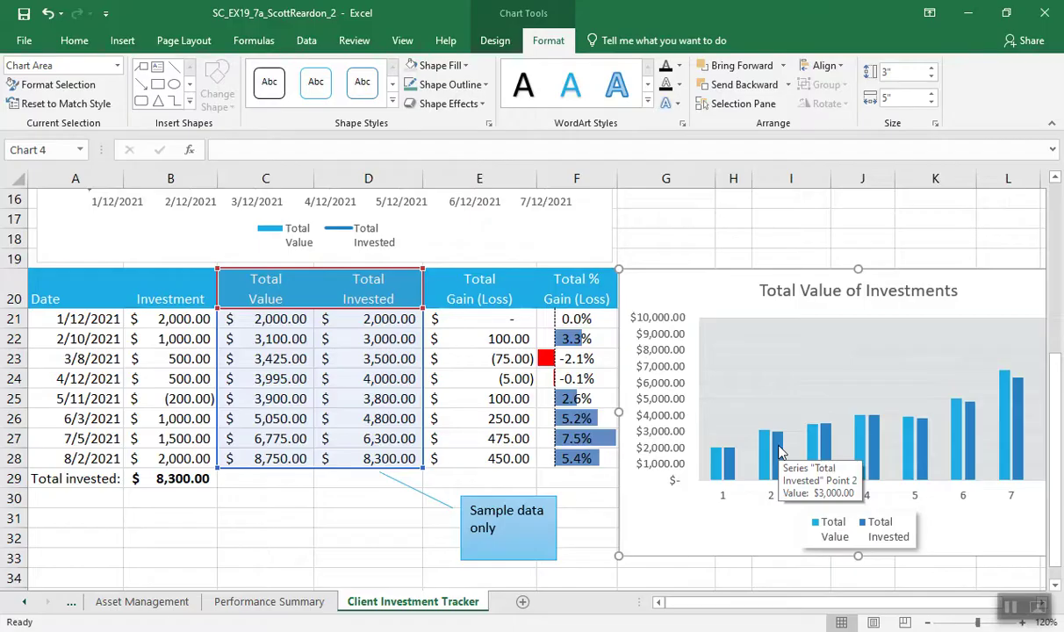
left_click(852, 219)
Search online pictures for "investments" and insert the picture of rising gold coin stacks with a green arrow into the worksheet.
left_click_drag(1056, 369, 1054, 195)
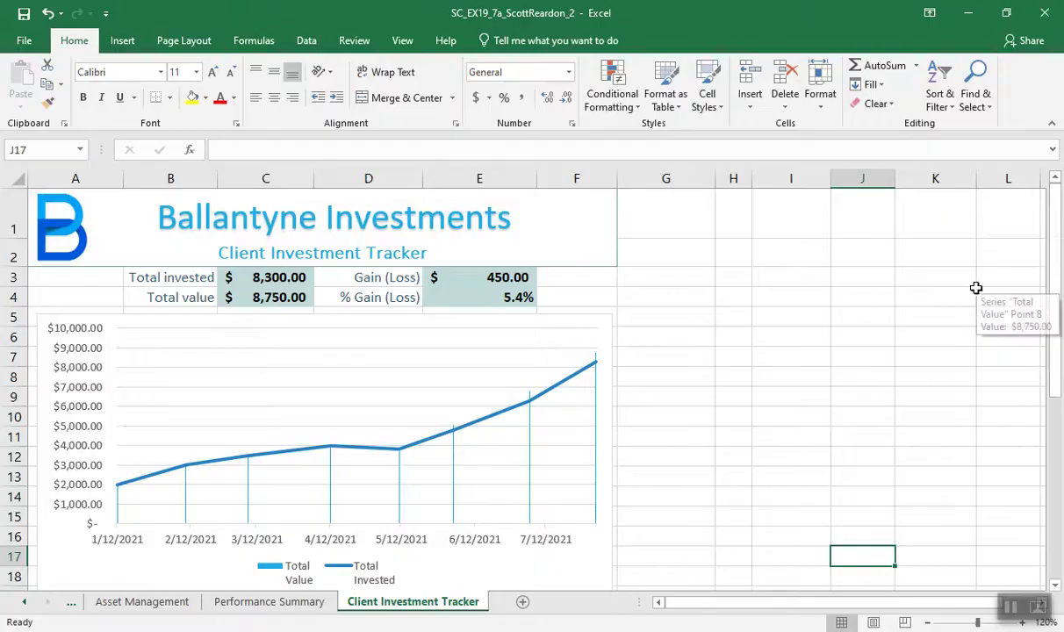
left_click(923, 463)
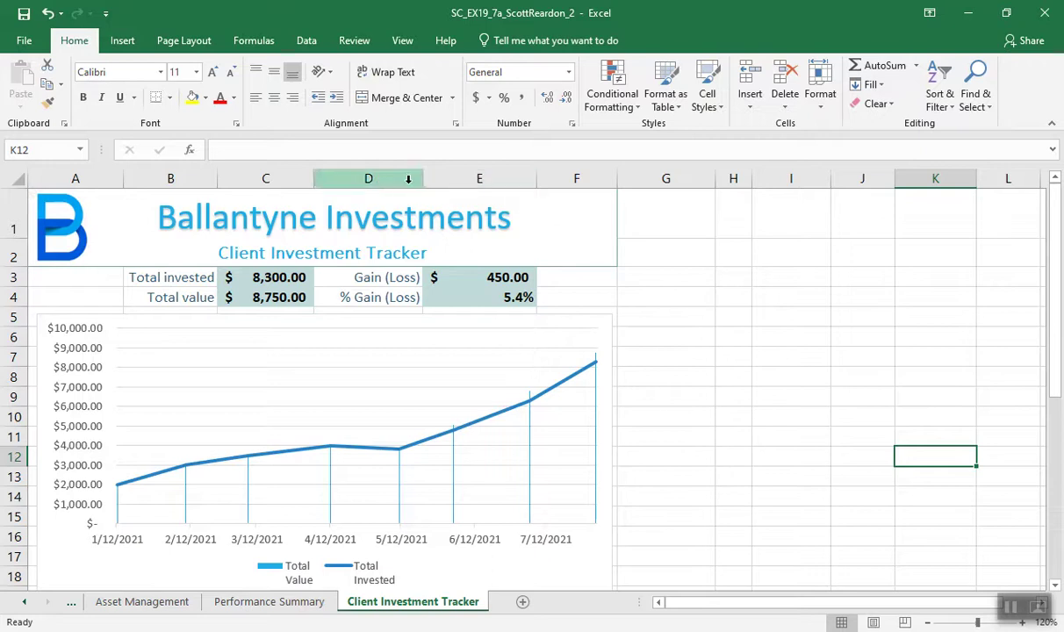
left_click(905, 474)
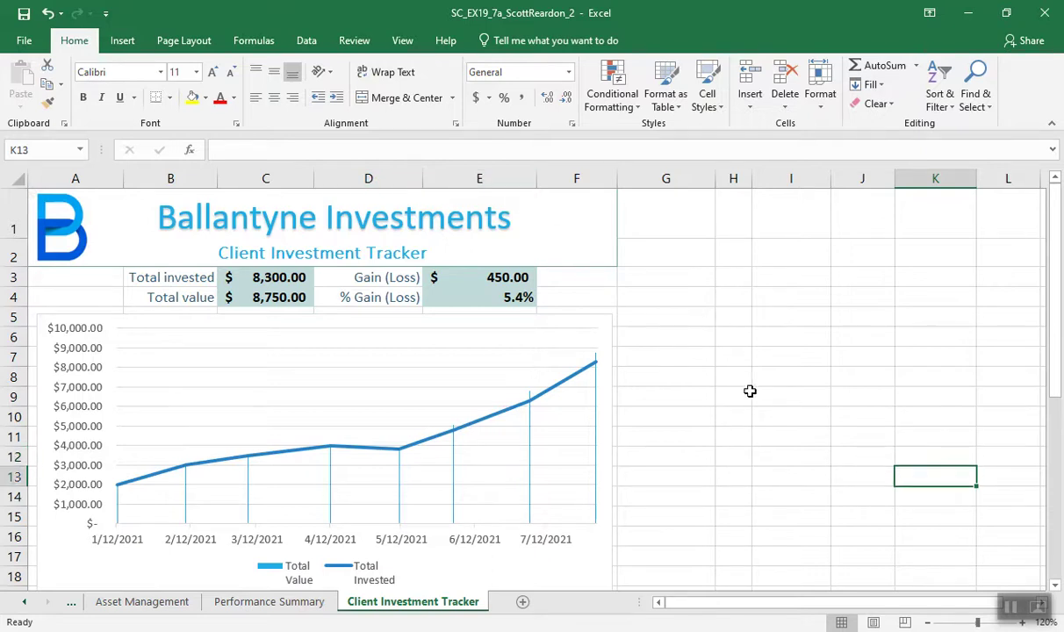
left_click(123, 41)
left_click(184, 104)
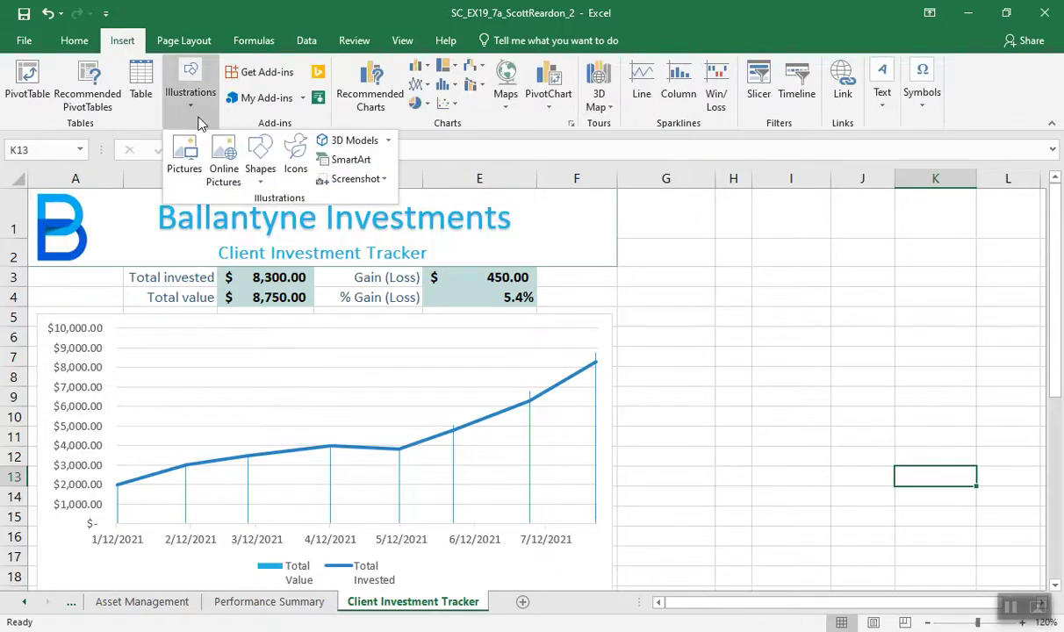
left_click(223, 175)
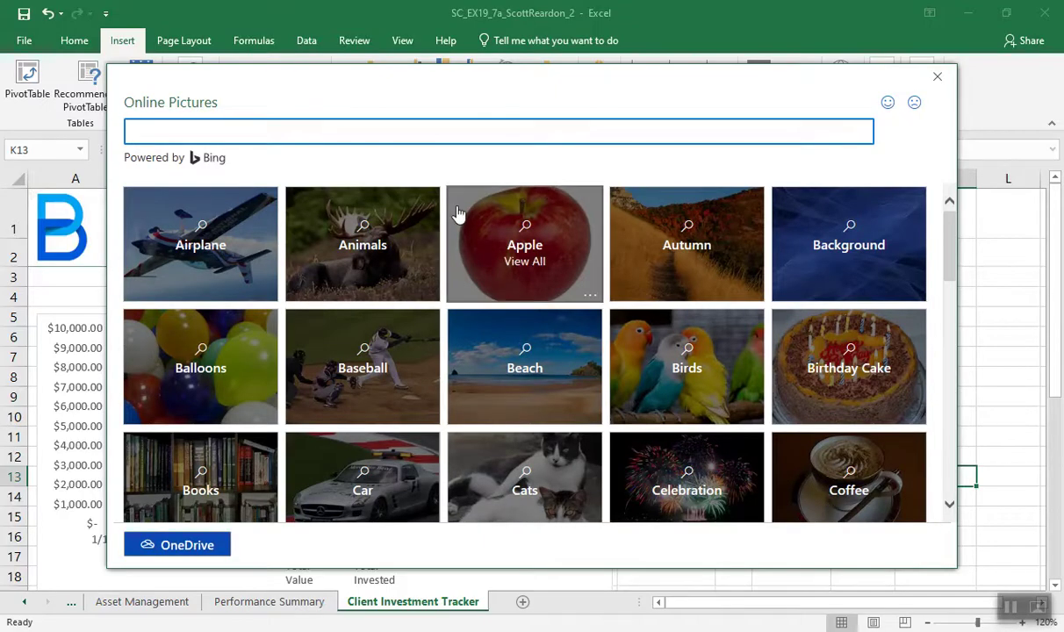
type("investments")
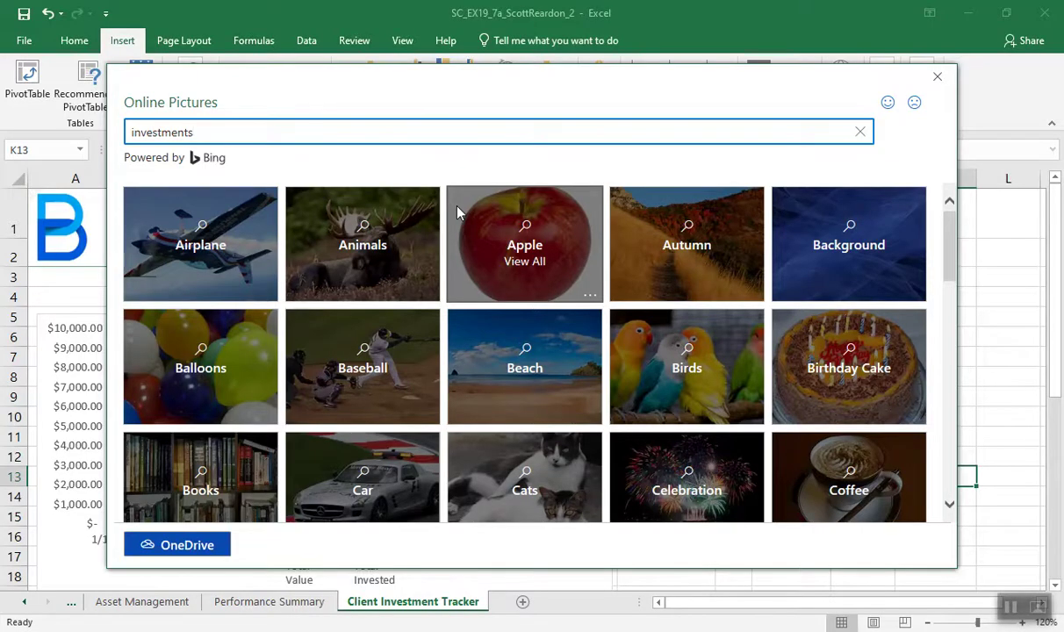
key("Return")
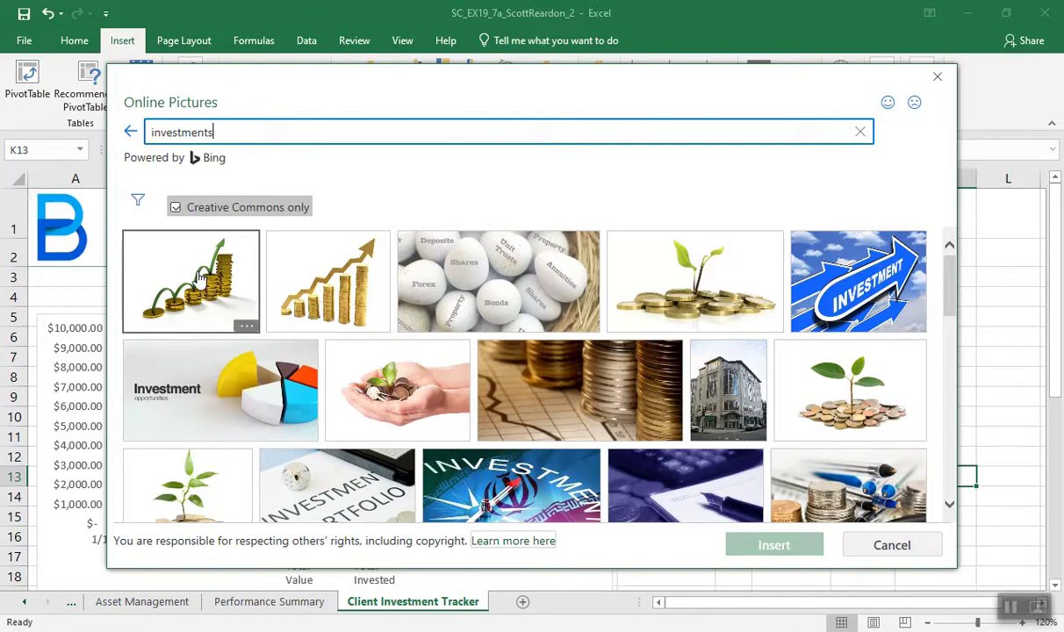
left_click(200, 279)
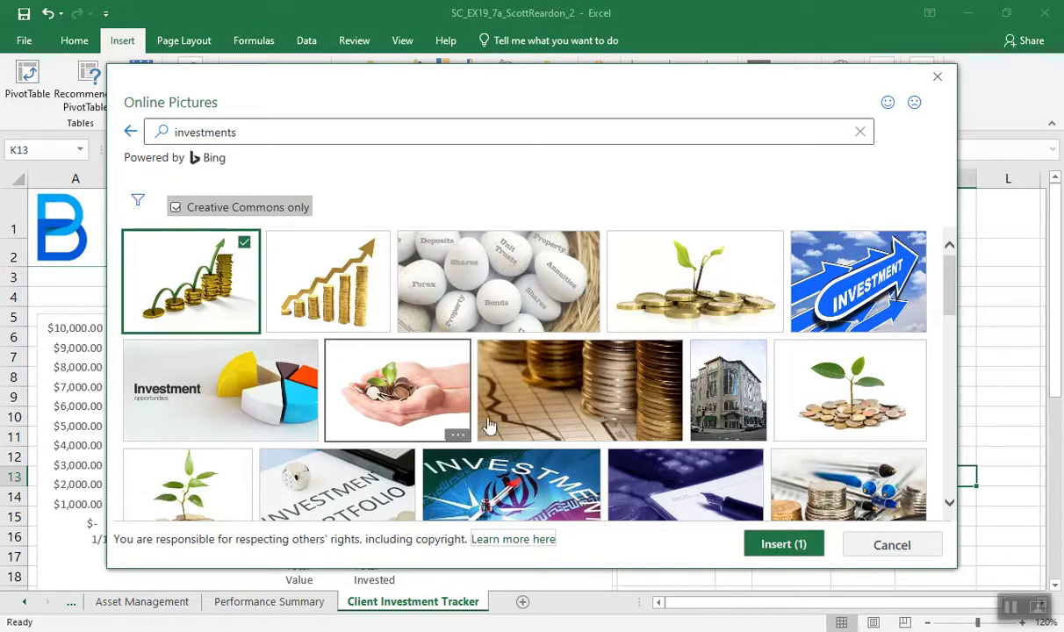
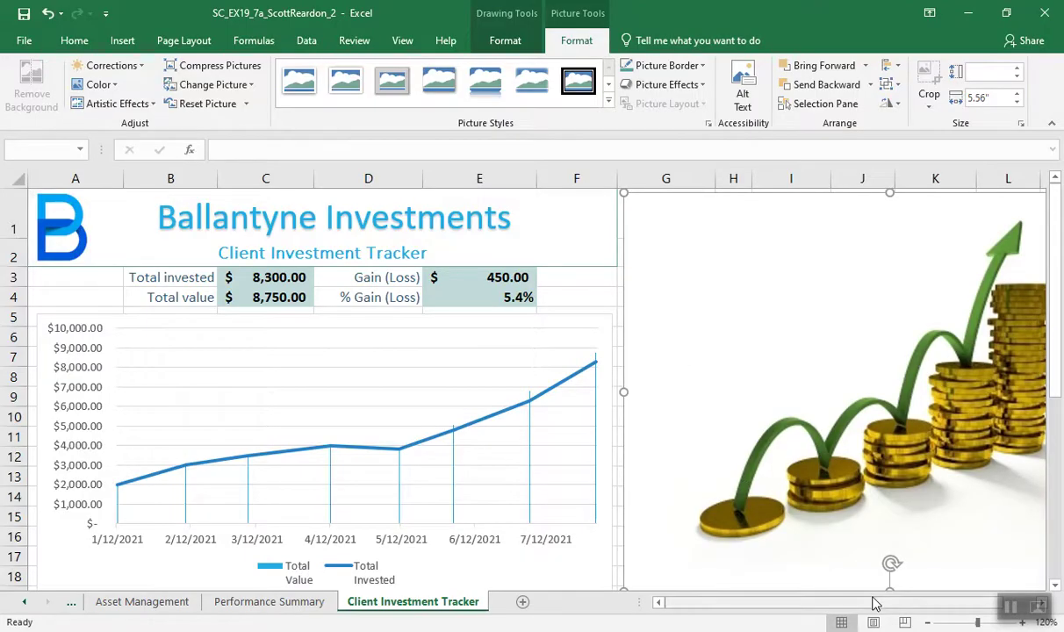
Try to shrink the inserted coin picture together with its attribution caption, undo the resize, and deselect them.
left_click_drag(881, 603, 962, 603)
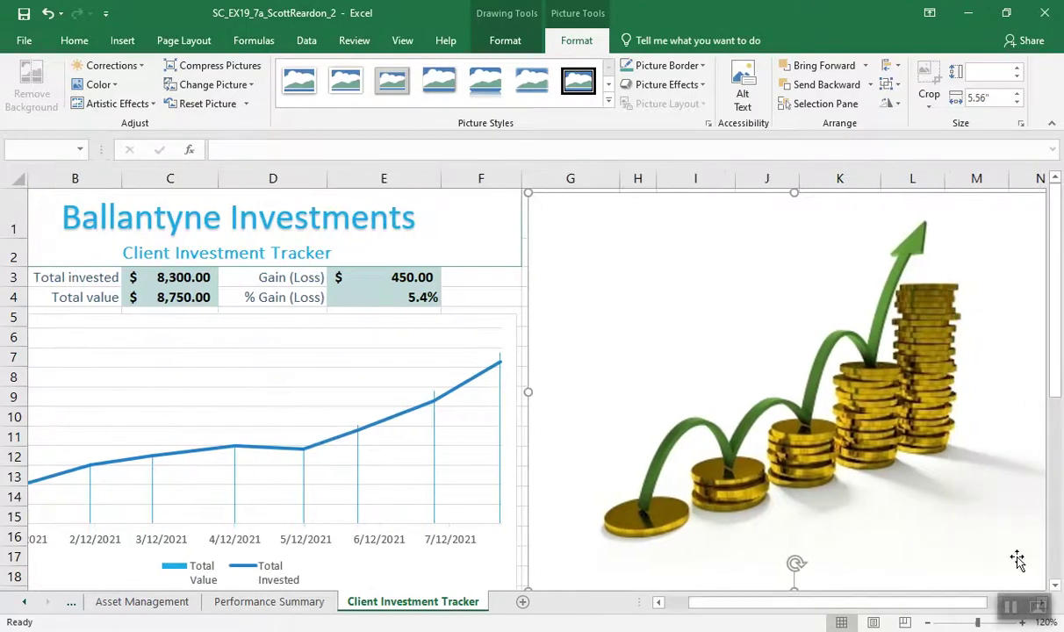
left_click(1056, 587)
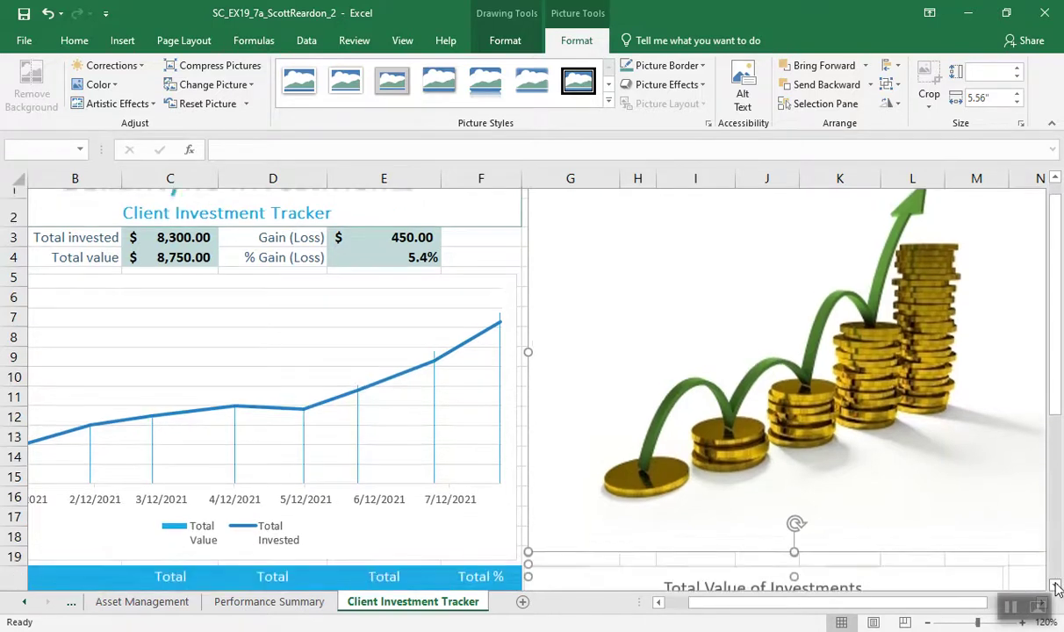
scroll(931, 569, "right", 1)
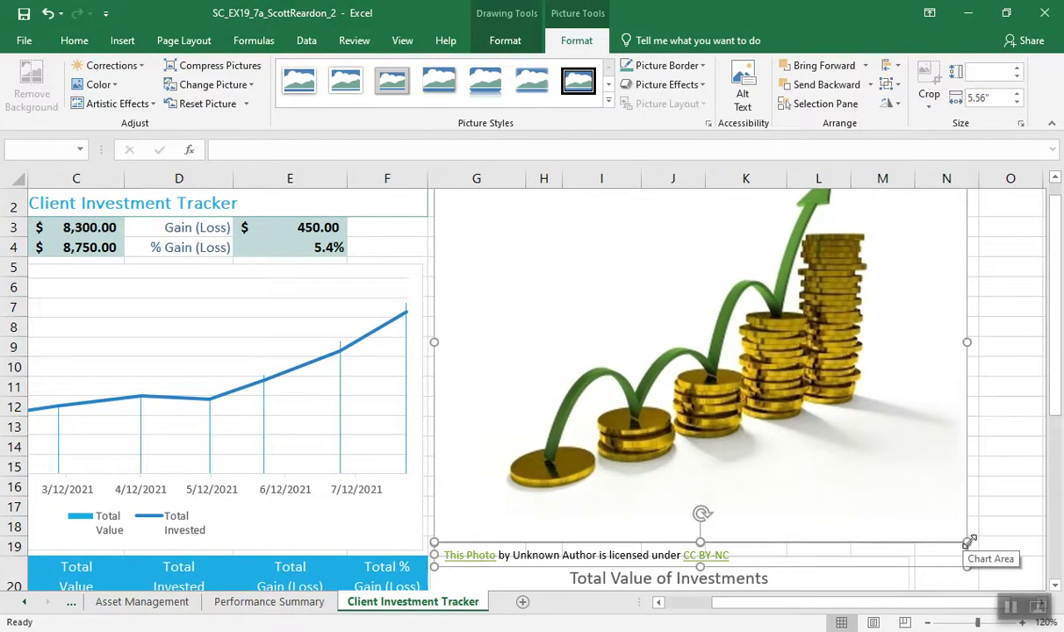
left_click_drag(969, 541, 863, 474)
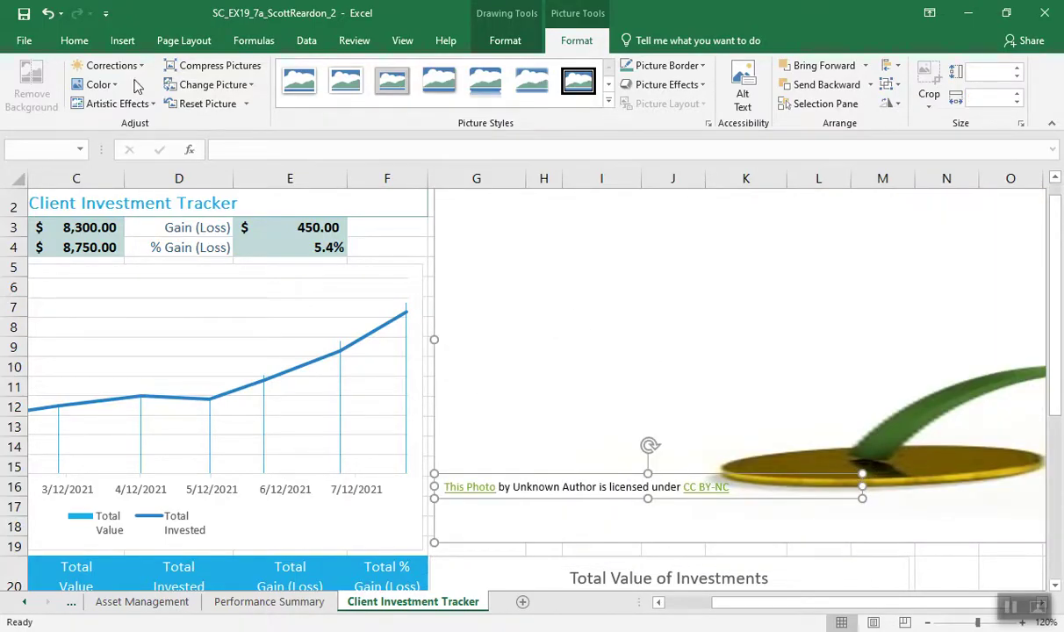
left_click(48, 15)
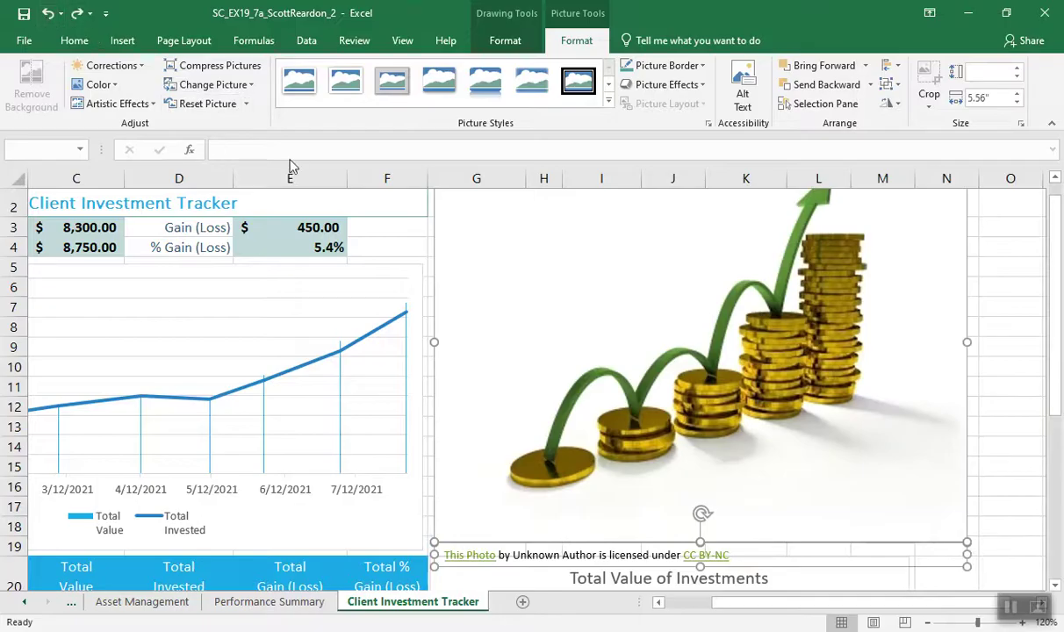
left_click(998, 470)
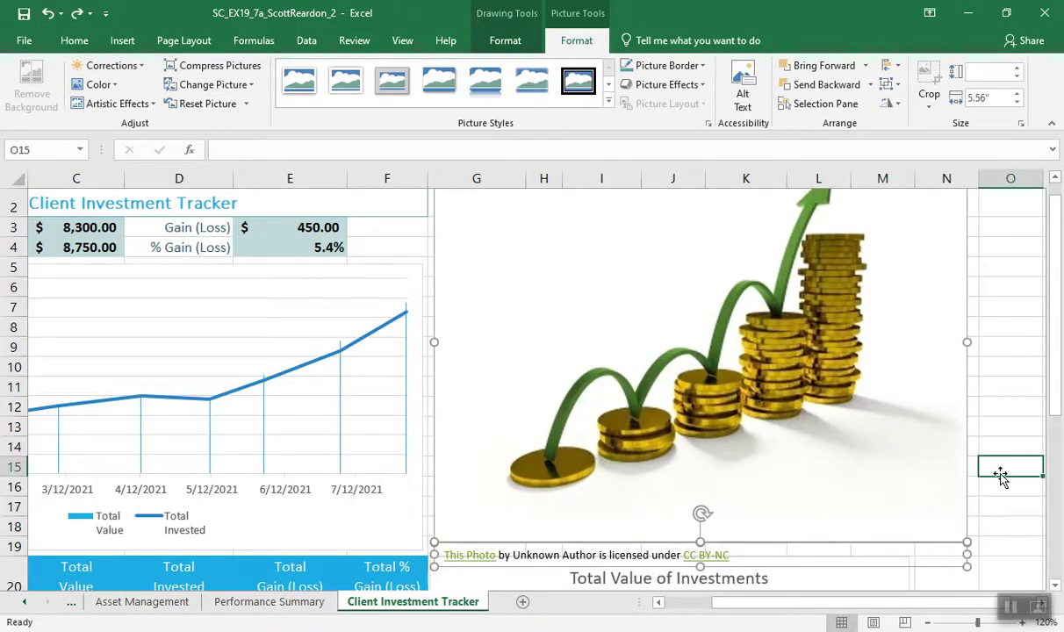
Shrink only the coin picture to about 2.91 by 3.88 inches and nudge it to align with column G's left edge.
left_click(911, 466)
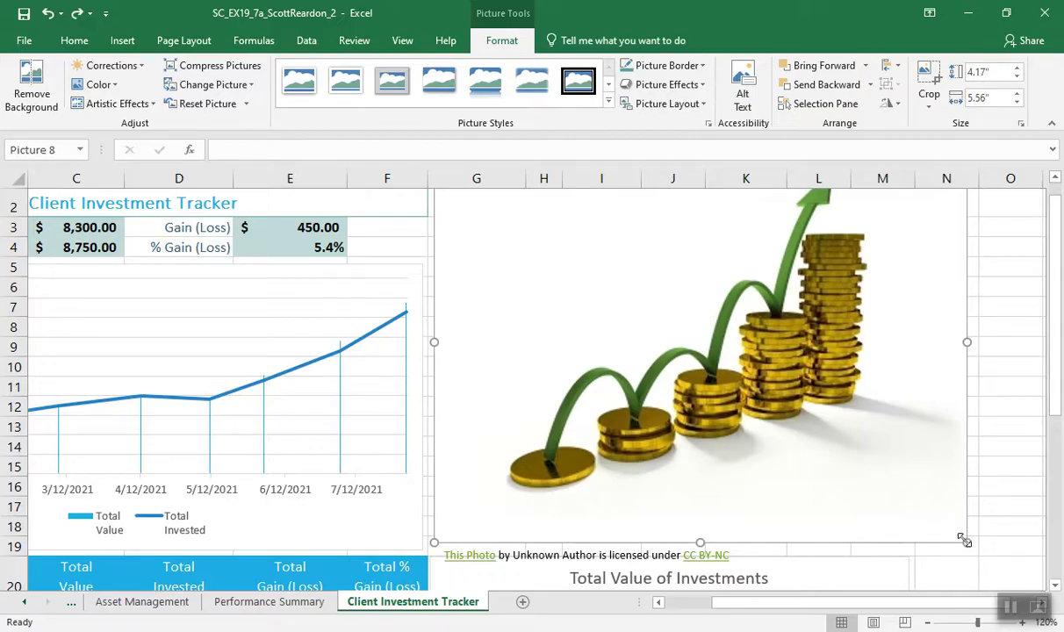
left_click_drag(964, 539, 762, 422)
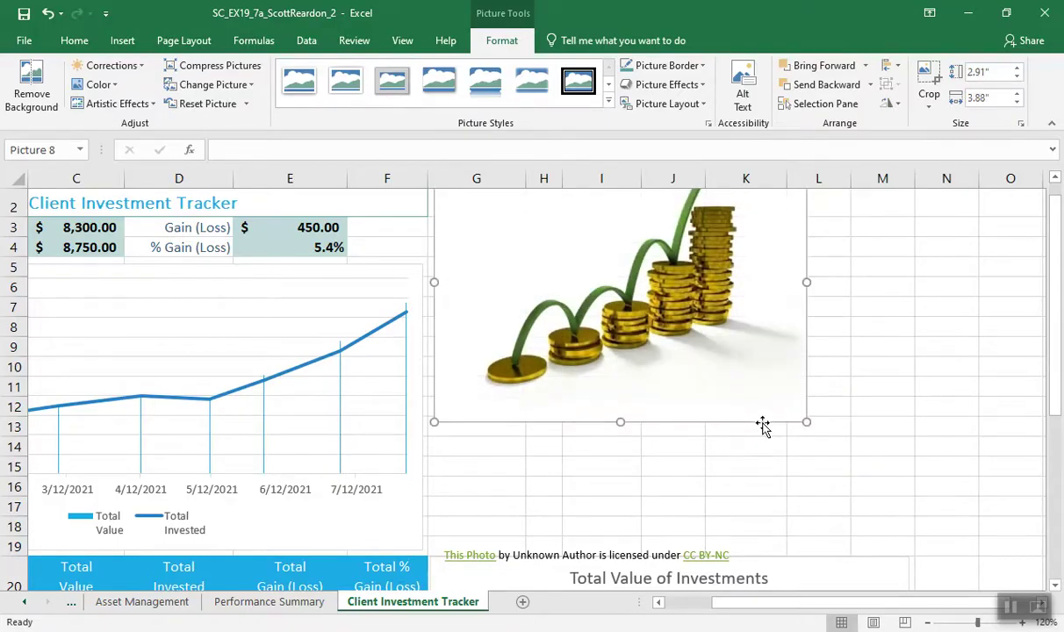
key("Left")
key("Left")
key("Left")
key("Left")
key("Left")
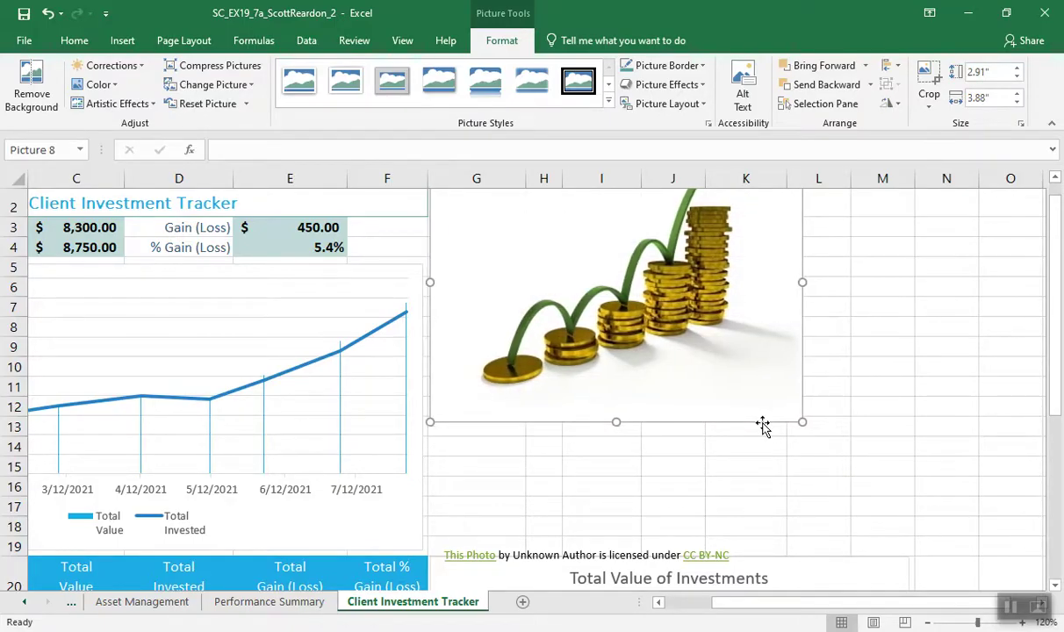
key("Right")
key("Right")
key("Right")
key("Right")
key("Right")
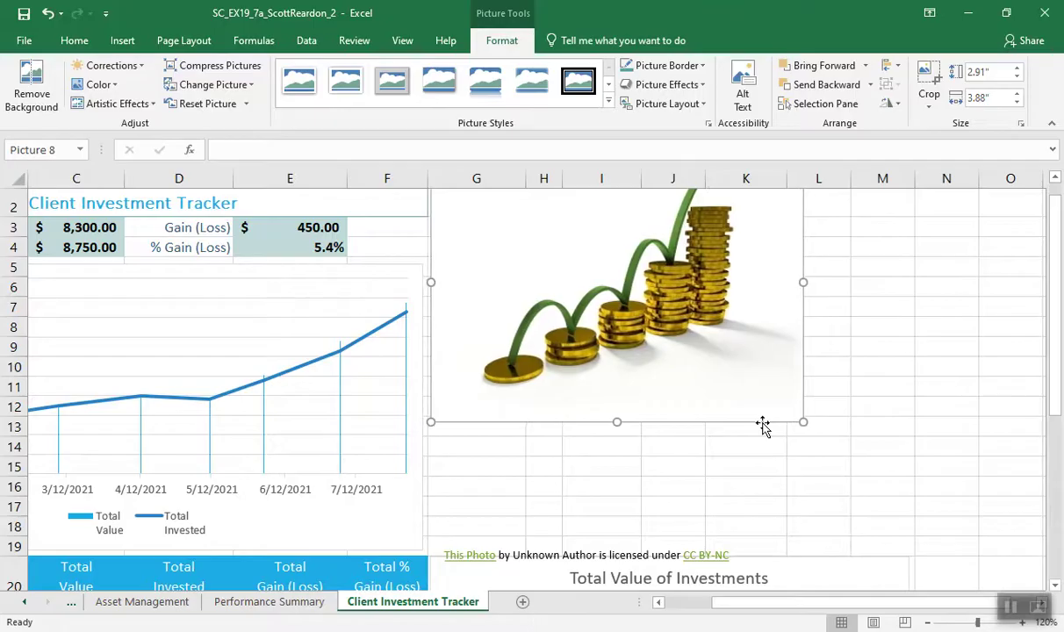
key("Right")
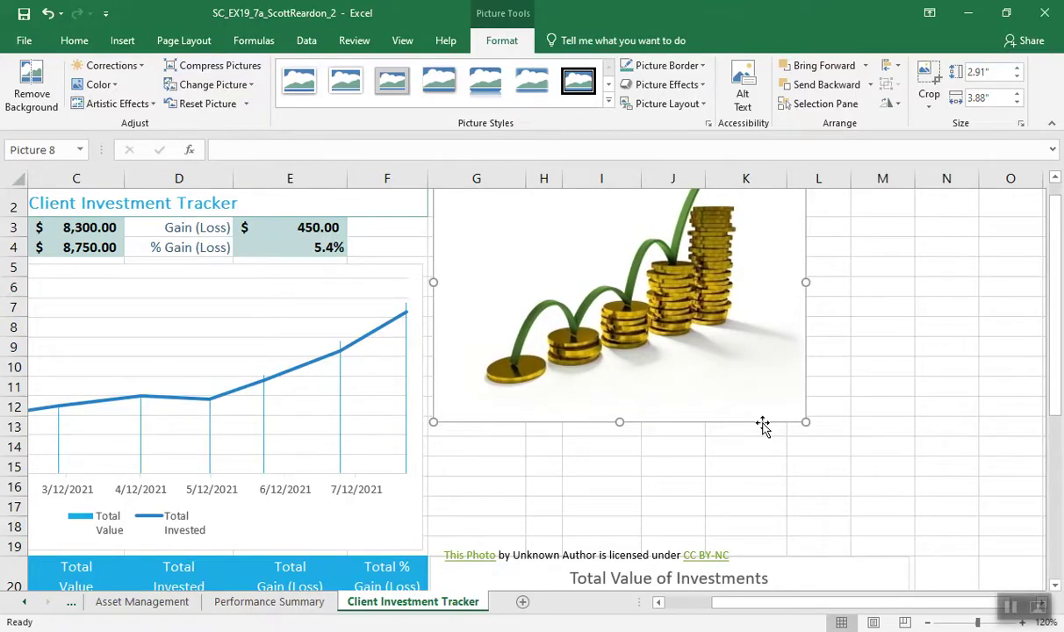
Resize the coin picture to 3 inches high and about 3.61 inches wide, ending within column K.
left_click_drag(806, 422, 746, 429)
left_click_drag(807, 283, 762, 287)
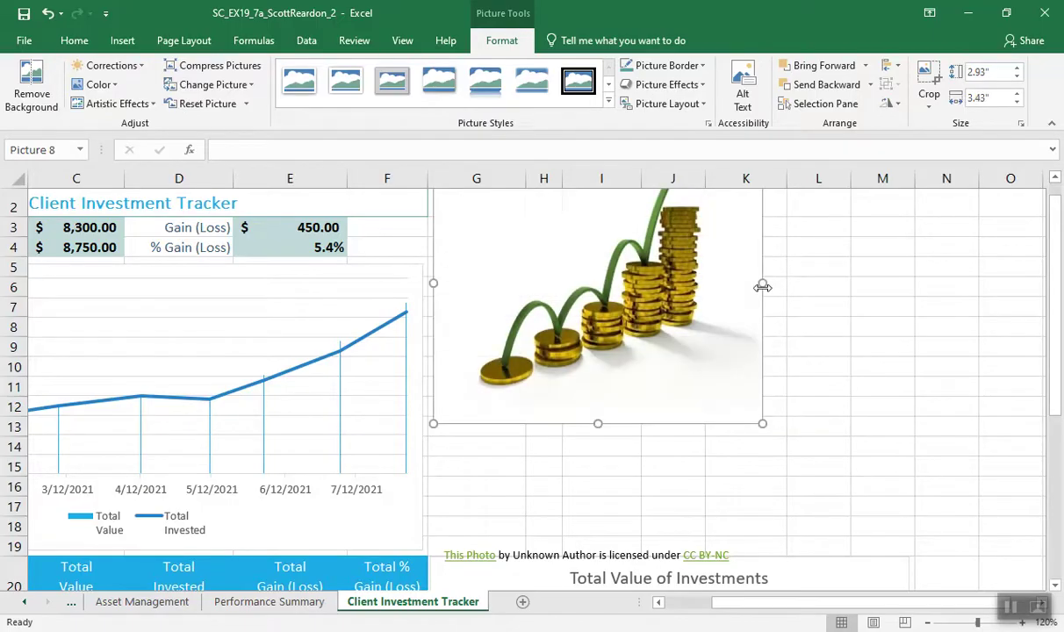
left_click_drag(761, 424, 770, 430)
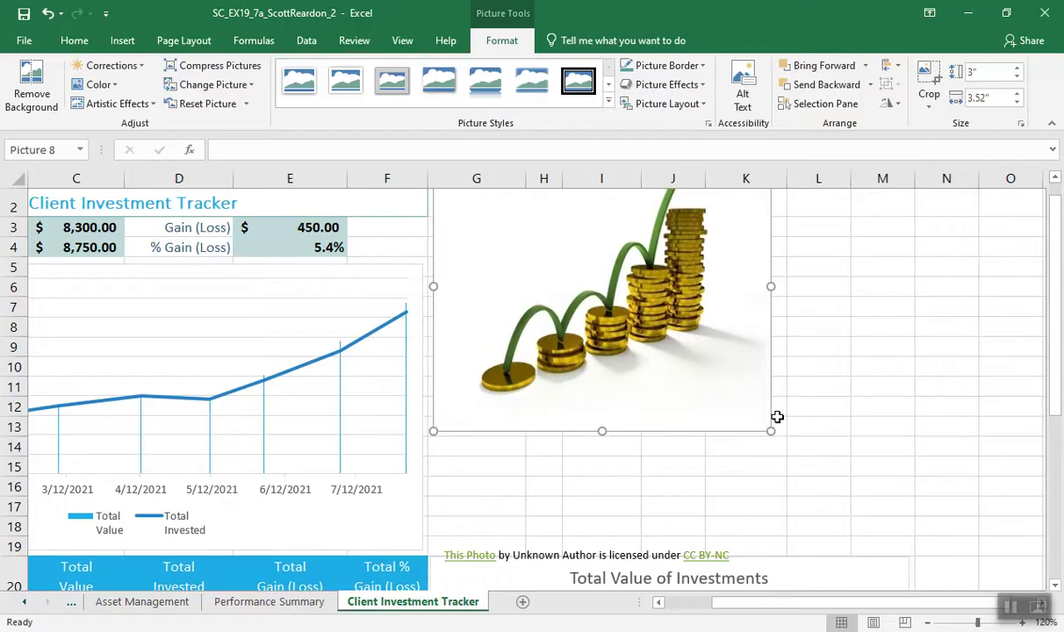
left_click_drag(770, 283, 780, 284)
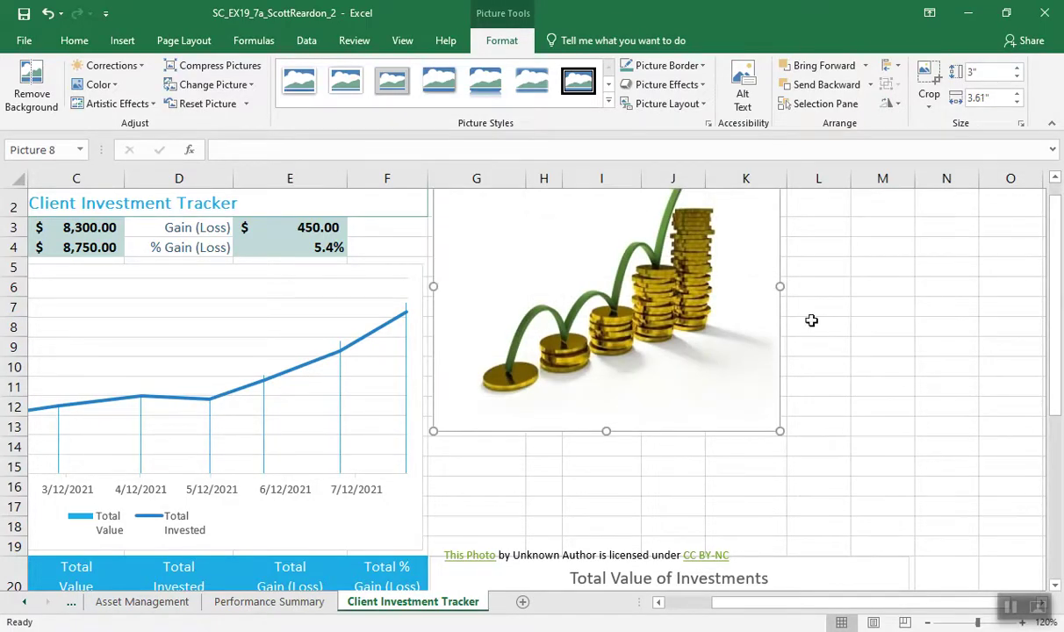
mouse_move(1050, 400)
left_mouse_down()
mouse_move(1054, 359)
mouse_move(1053, 380)
left_mouse_up()
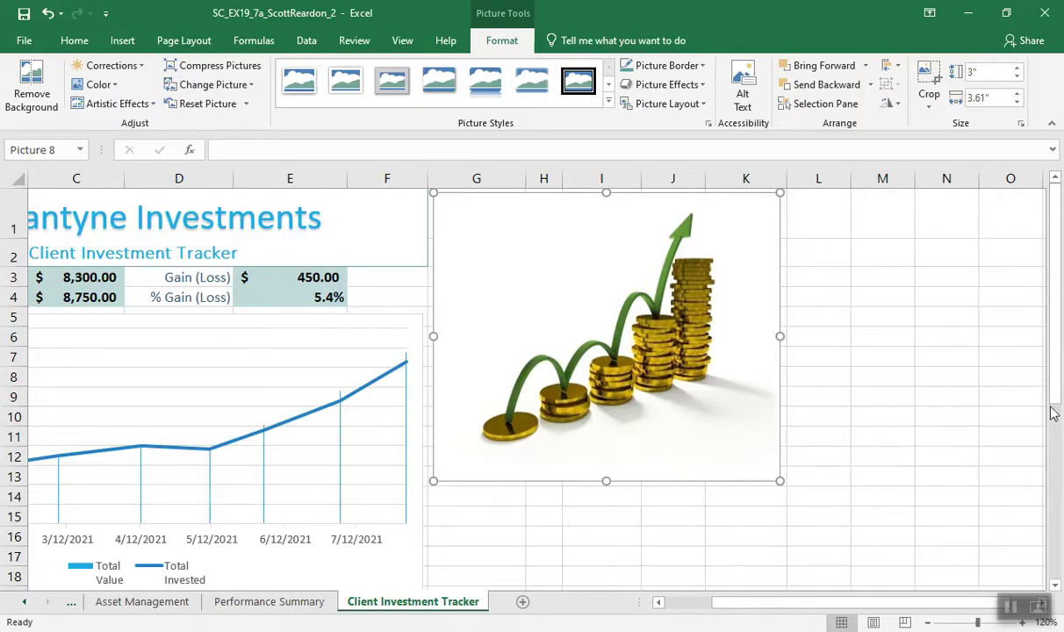
Move the picture's attribution caption up to row 14, directly below the coin picture, and deselect it.
left_click_drag(1058, 401, 1053, 429)
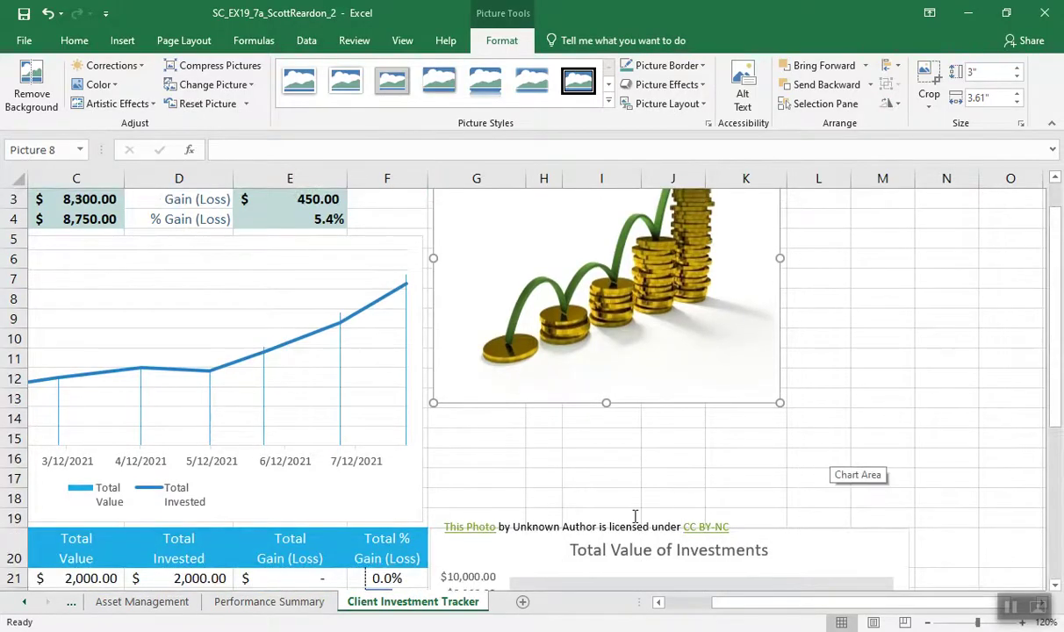
left_click(609, 527)
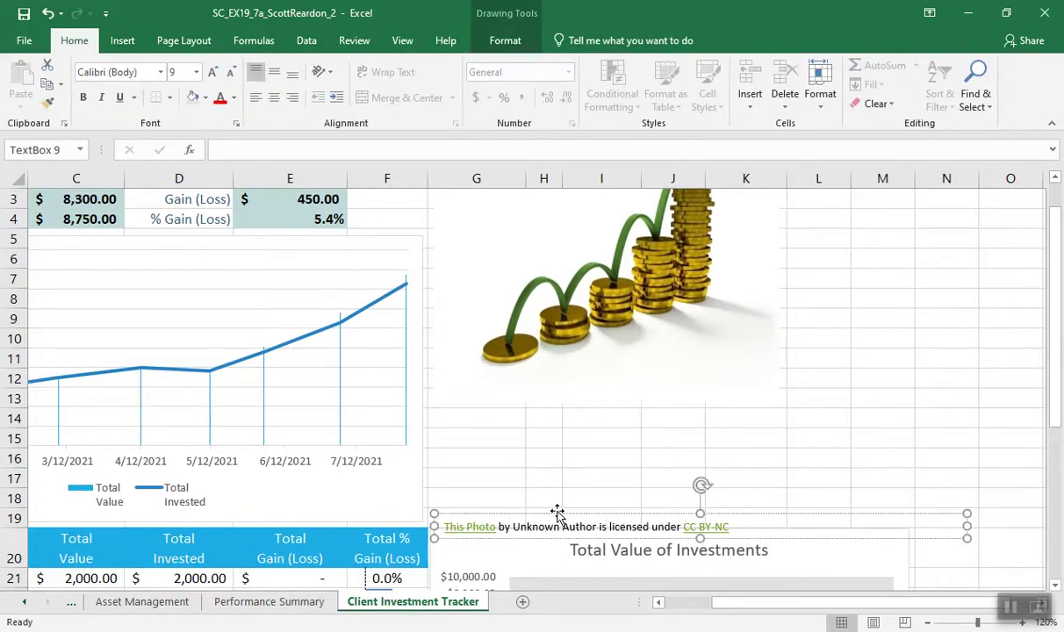
left_click_drag(557, 513, 542, 403)
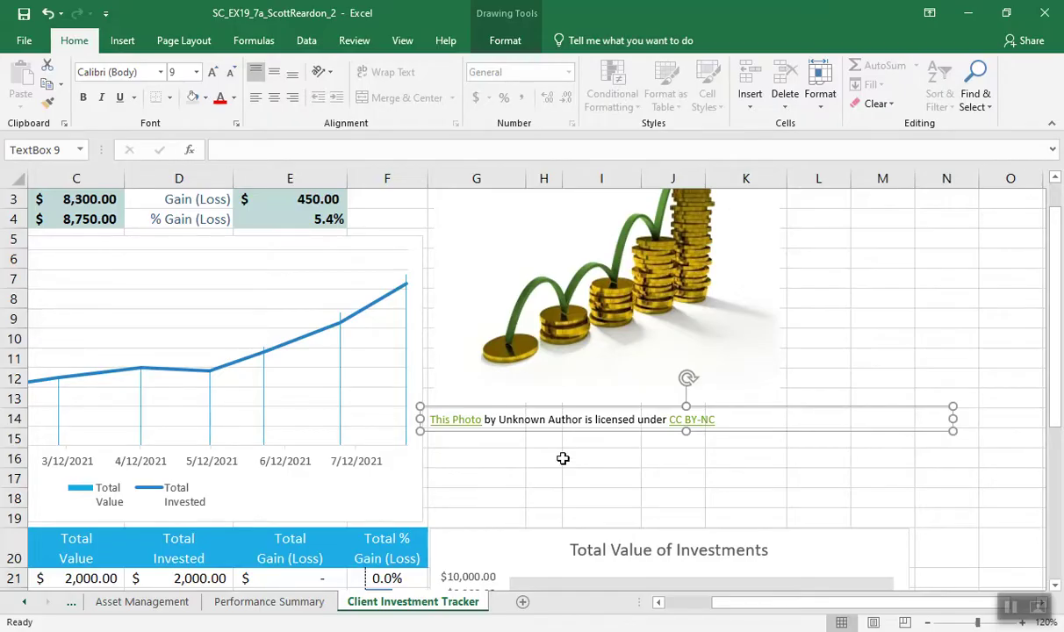
left_click(519, 476)
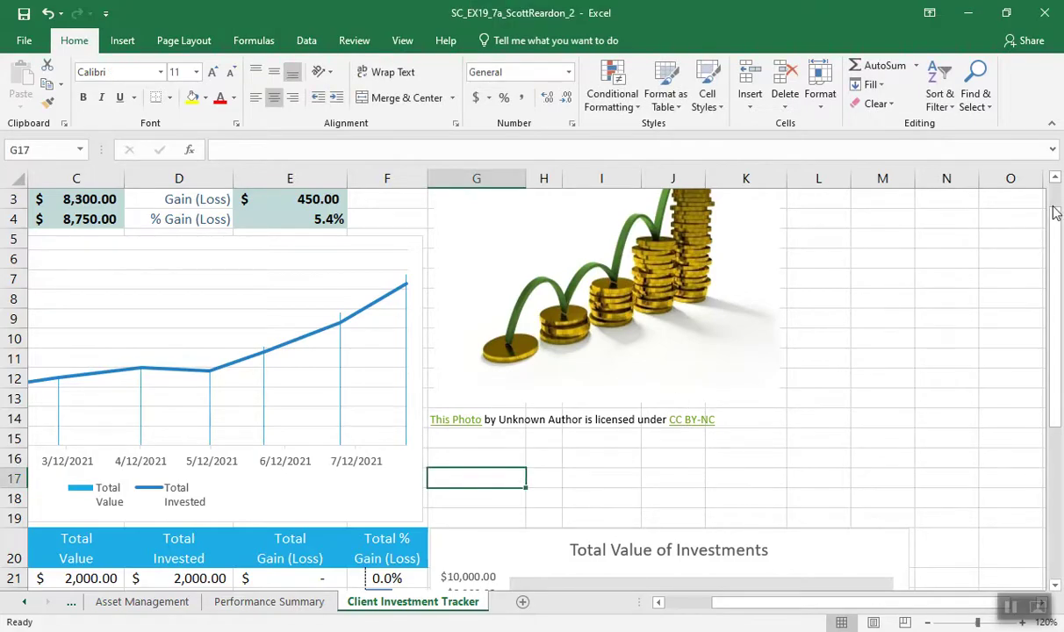
Look over the Client Investment Tracker, Performance Summary and Asset Management worksheets and save the workbook.
scroll(1056, 205, "up", 1)
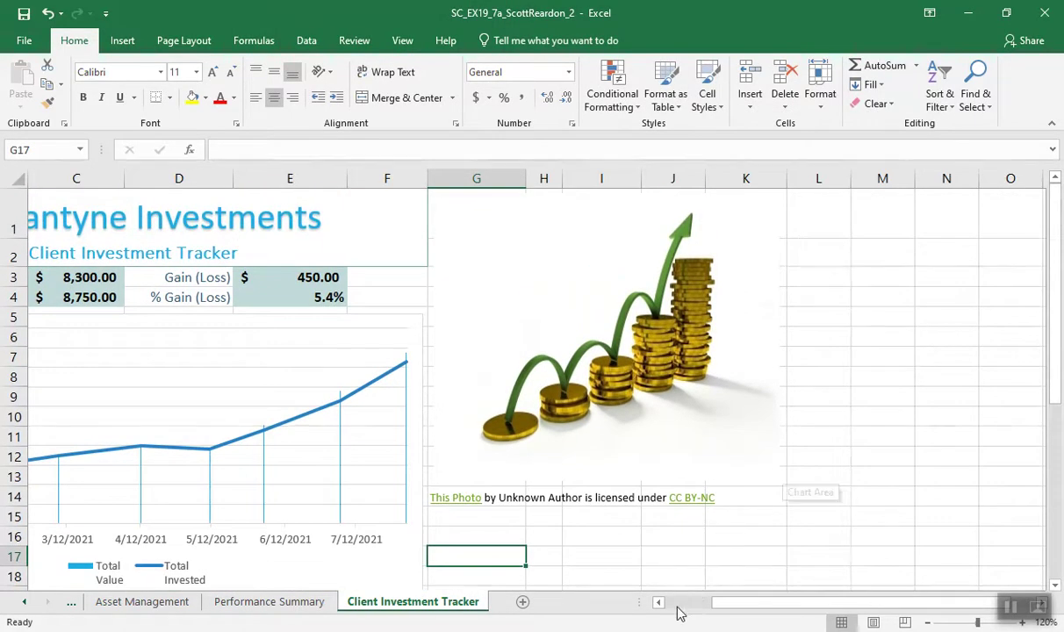
left_click(678, 606)
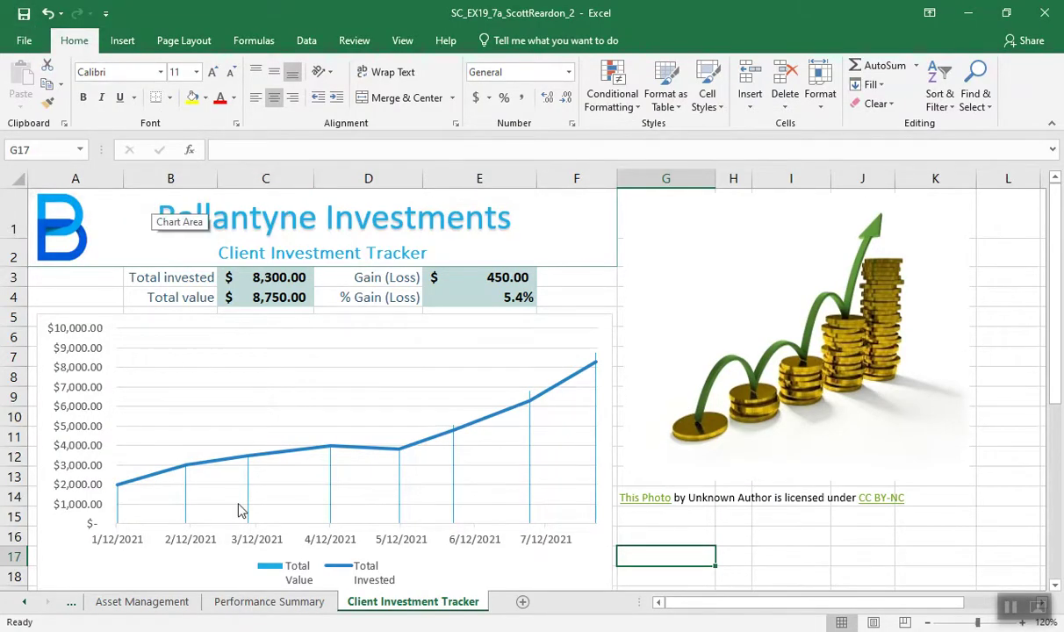
left_click(251, 603)
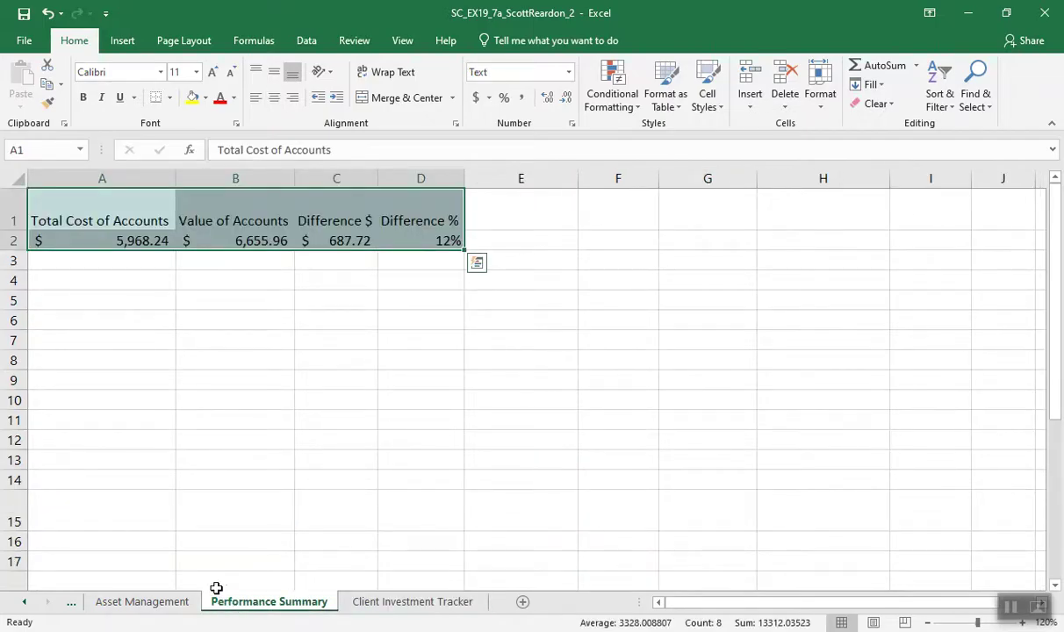
left_click(173, 606)
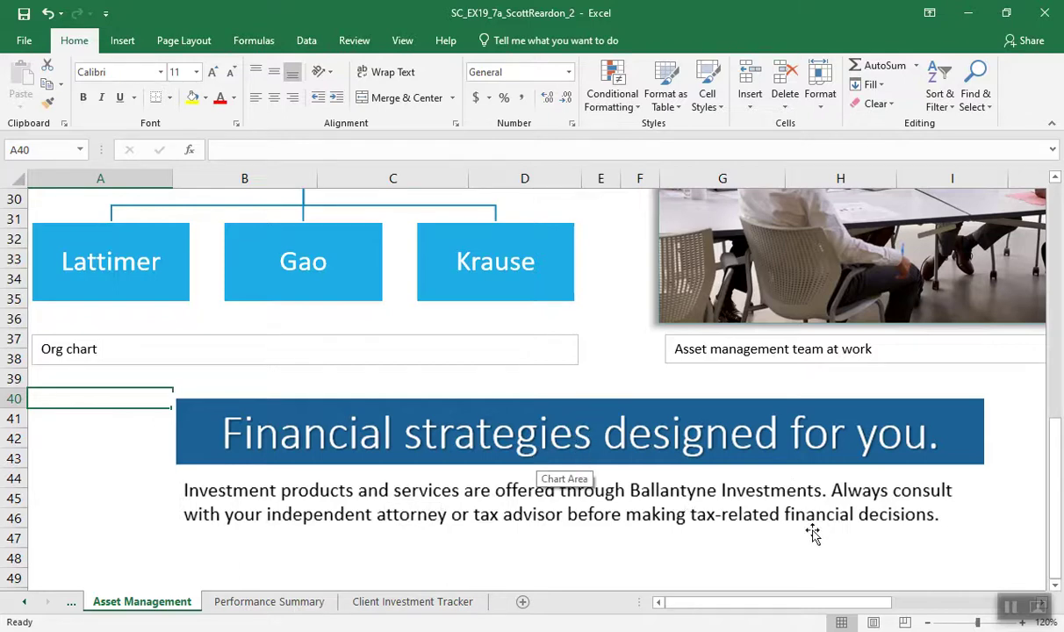
left_click_drag(1055, 422, 1053, 190)
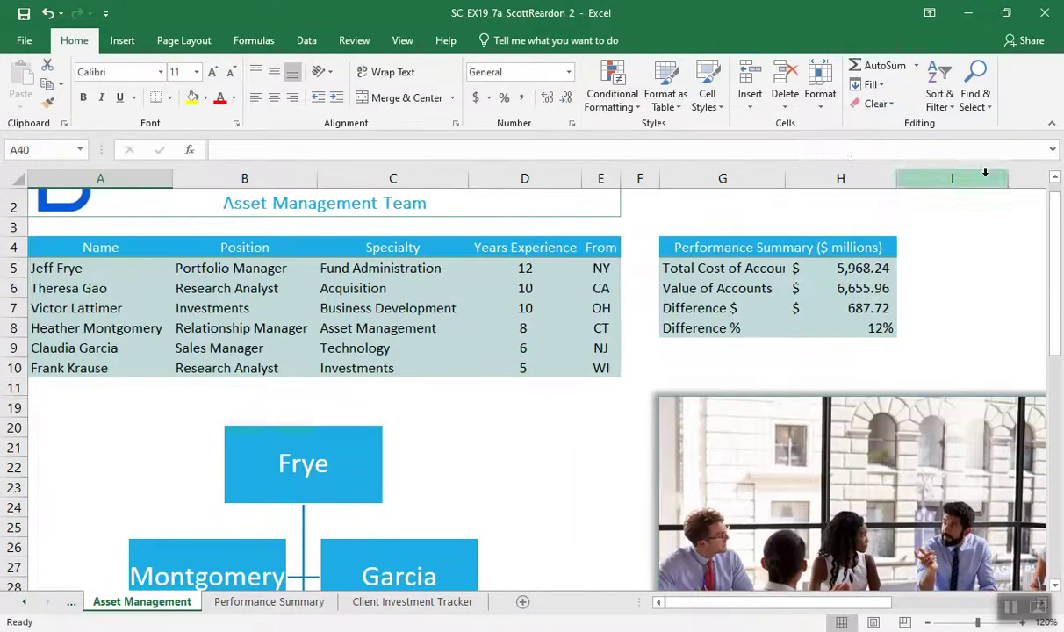
left_click(24, 13)
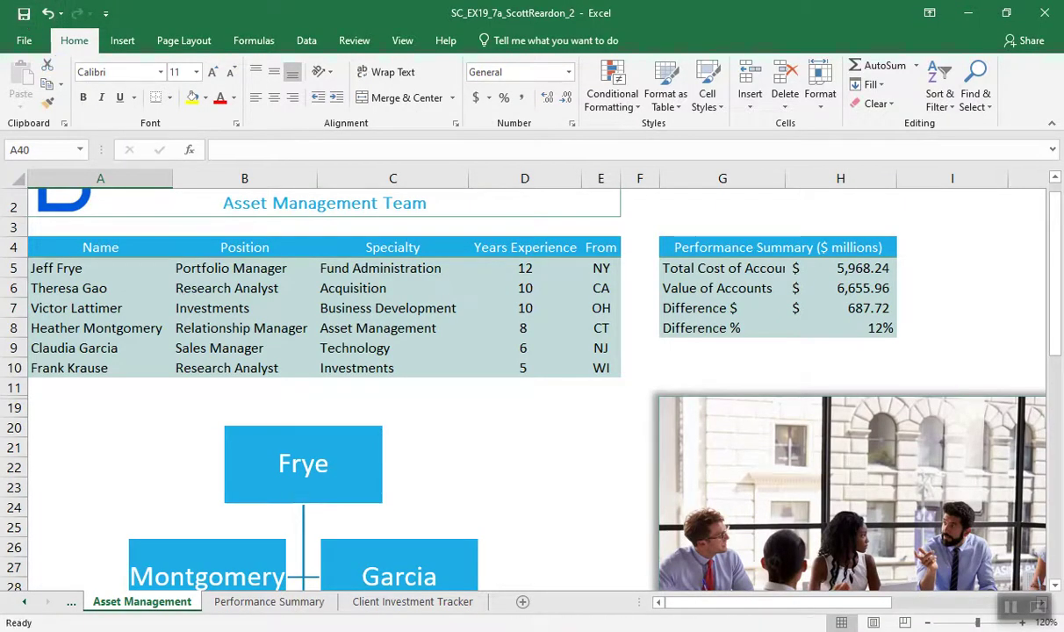
Switch to the SAM project submission page in Chrome and continue to the Step 2 upload page.
left_click(380, 584)
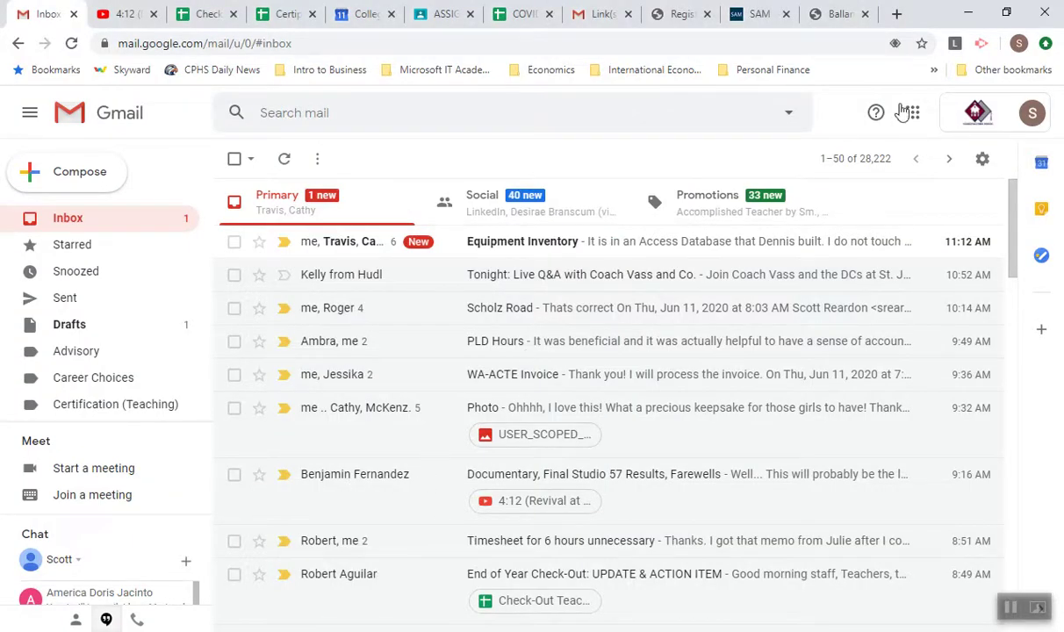
left_click(969, 15)
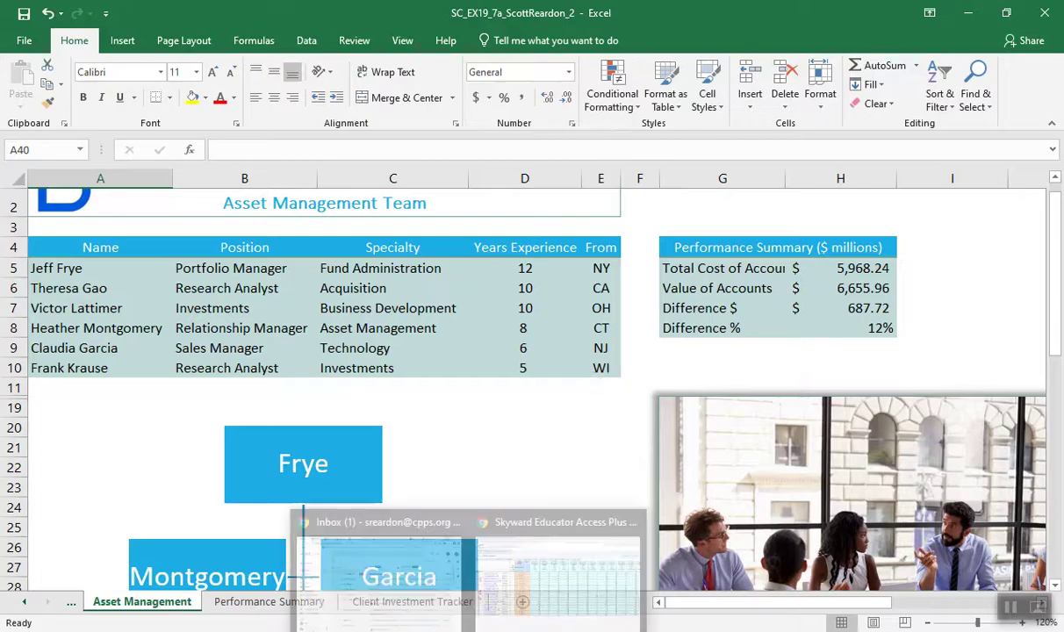
left_click(468, 628)
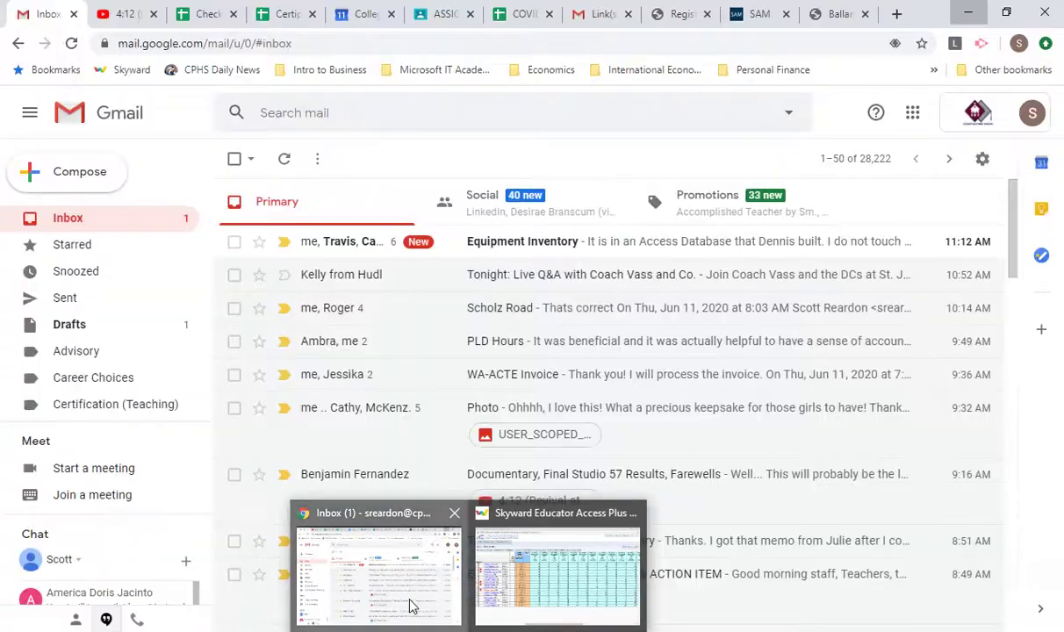
left_click(420, 616)
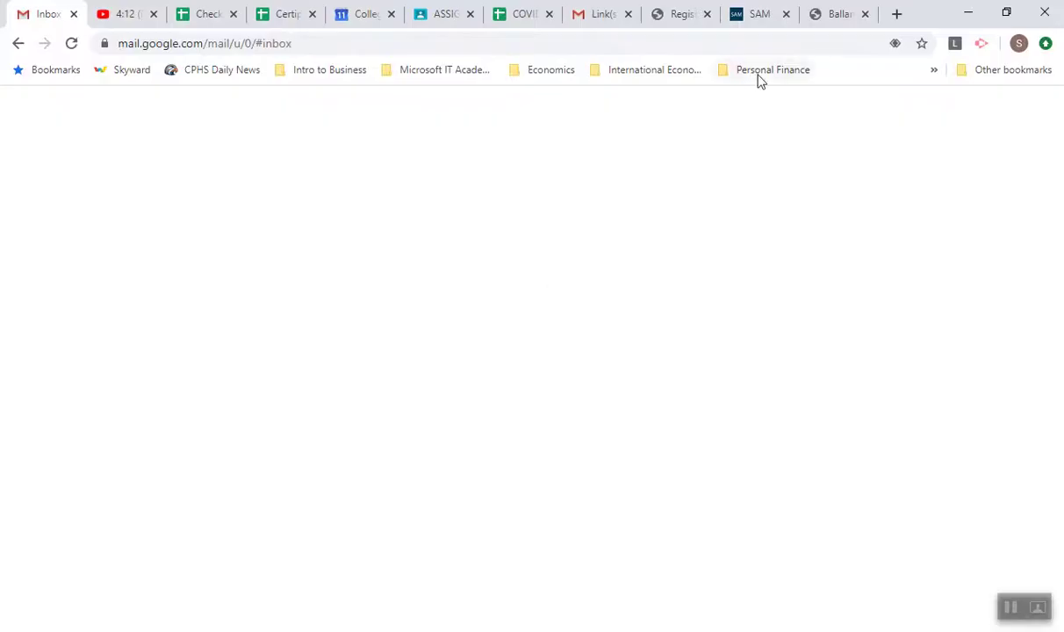
left_click(752, 17)
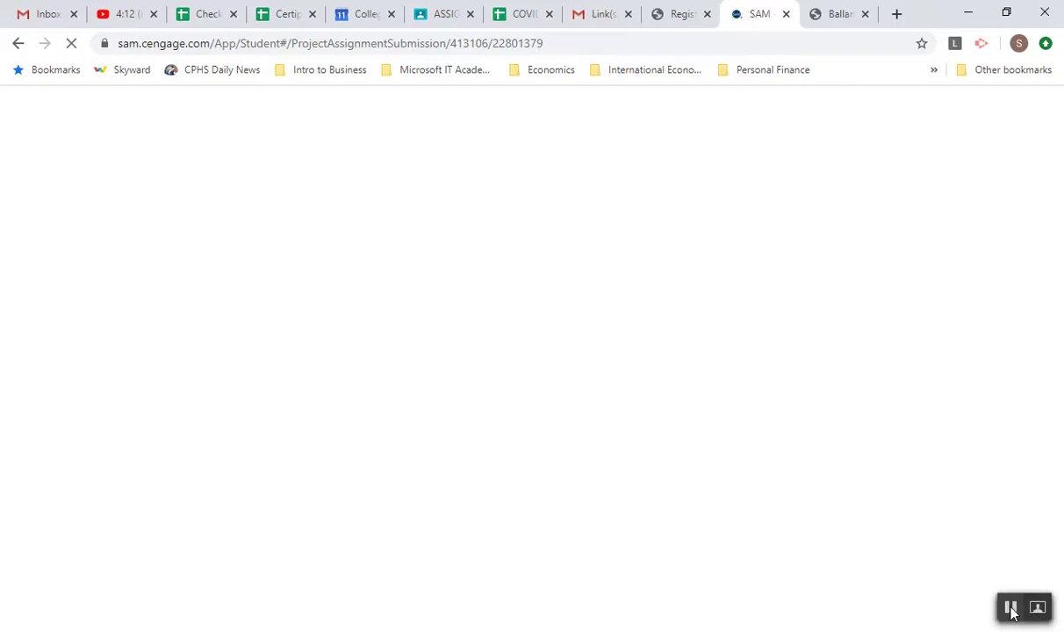
scroll(1057, 539, "down", 1)
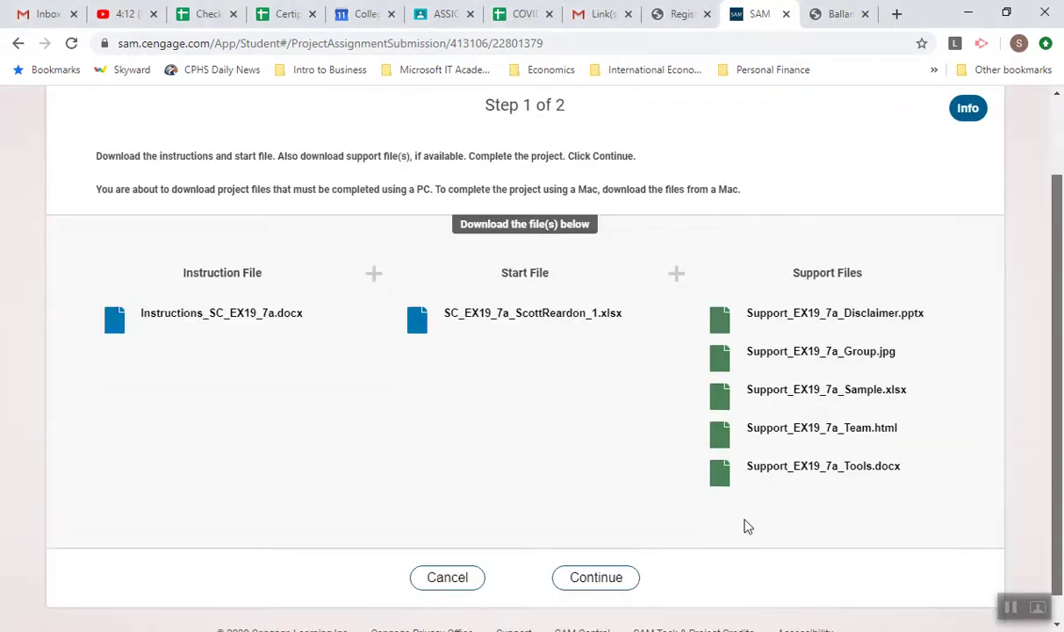
left_click(594, 584)
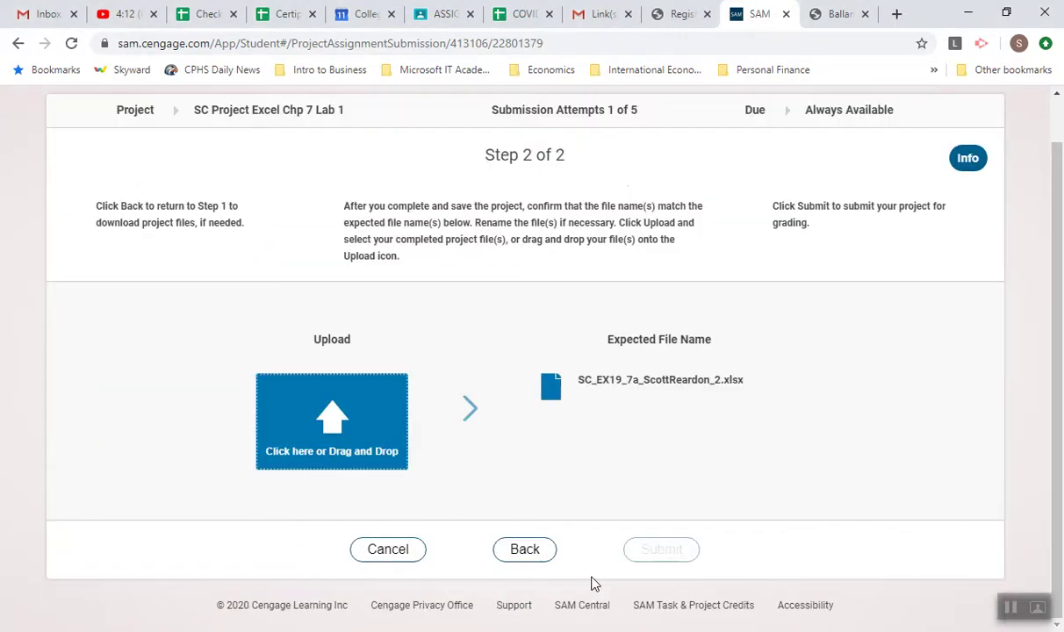
Upload the completed SC_EX19_7a workbook ending in _2 from the Documents folder and submit it for grading.
left_click(327, 415)
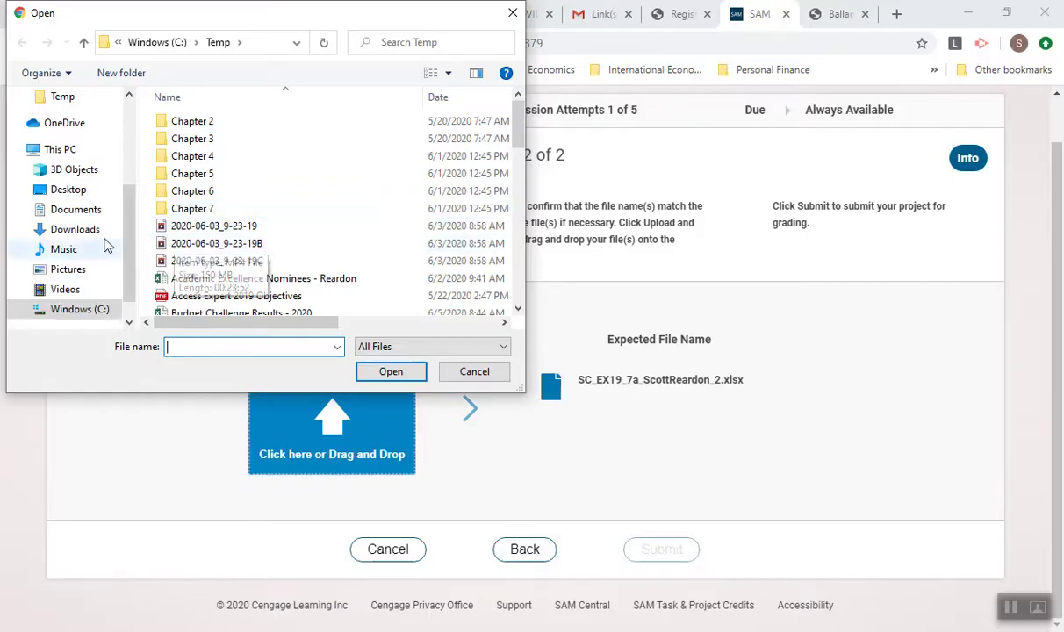
left_click(87, 211)
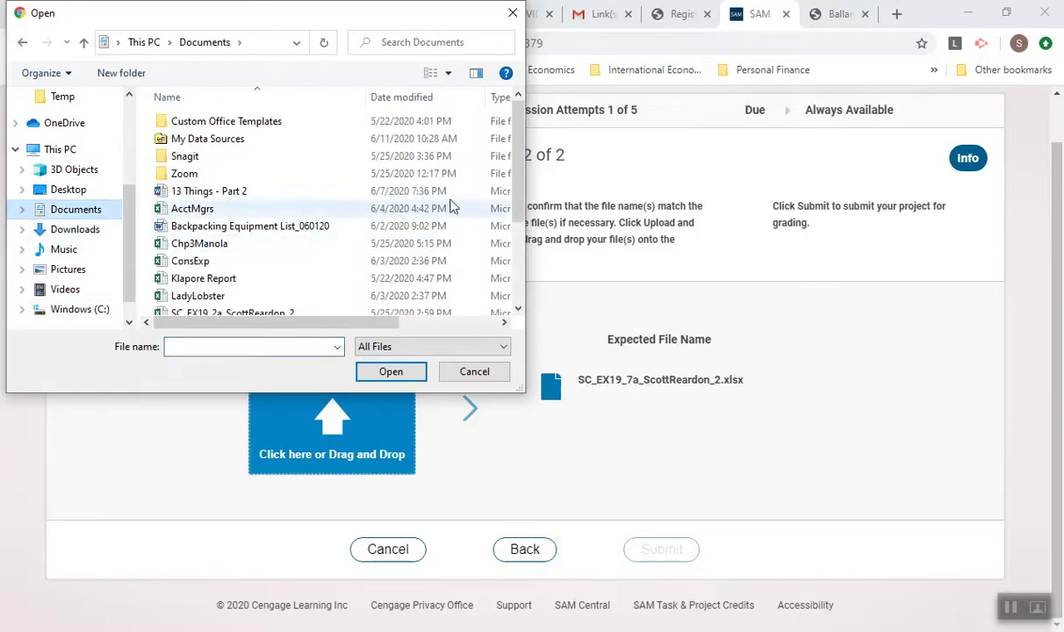
scroll(487, 259, "down", 3)
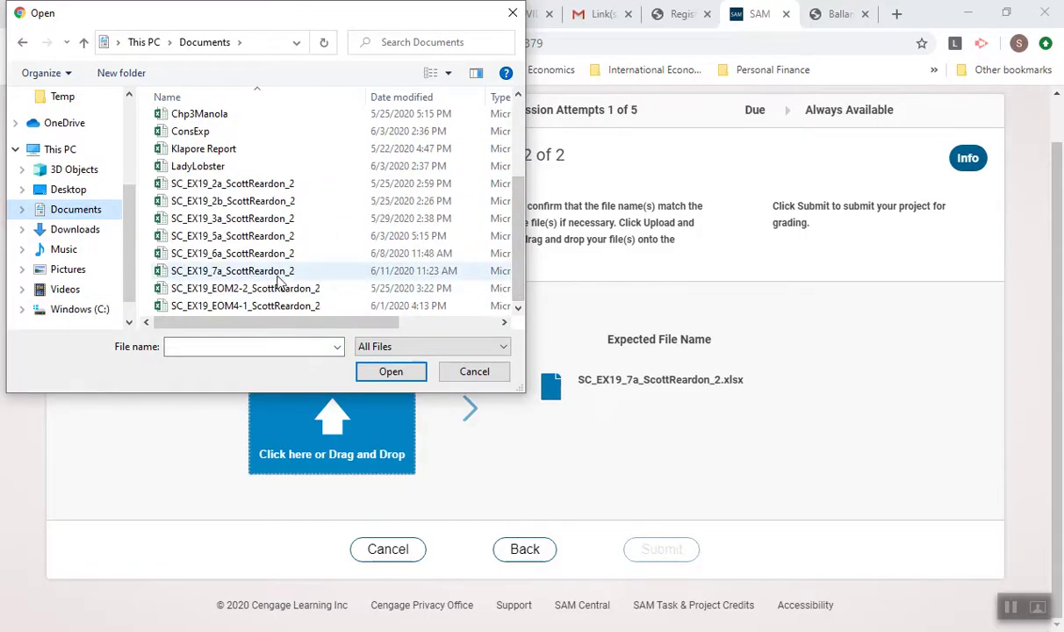
left_click(231, 269)
left_click(391, 372)
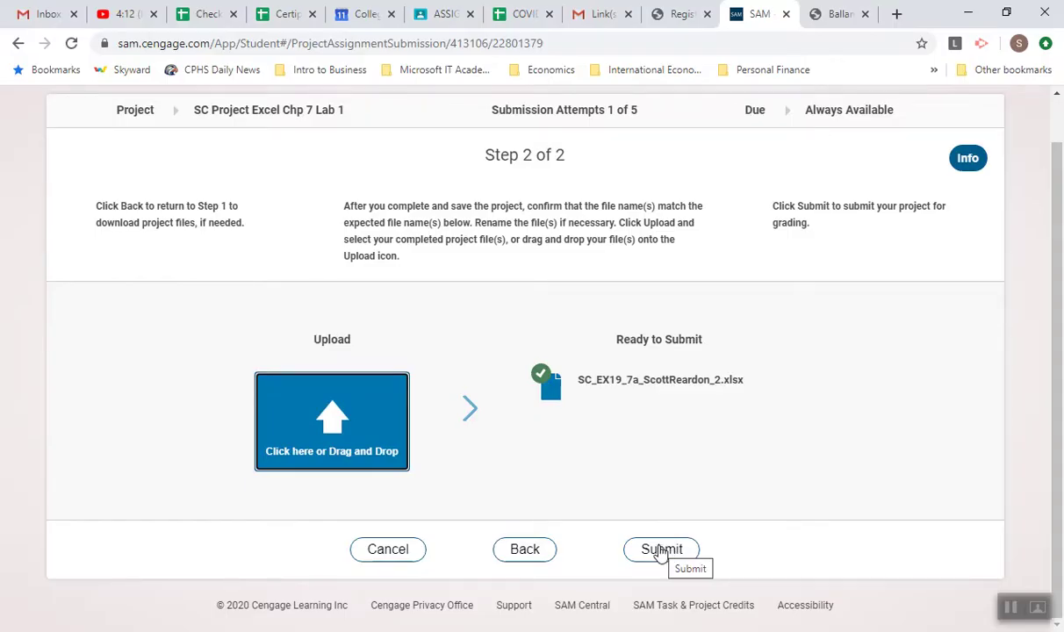
left_click(660, 552)
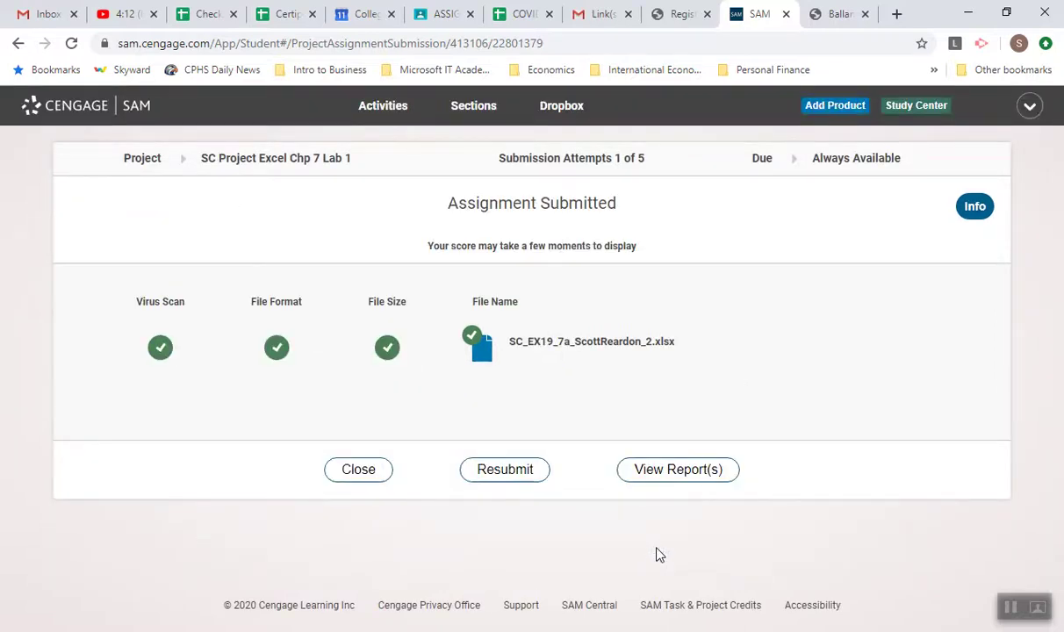
Open the submission's grading report and examine the score and the feedback on items marked wrong.
left_click(689, 475)
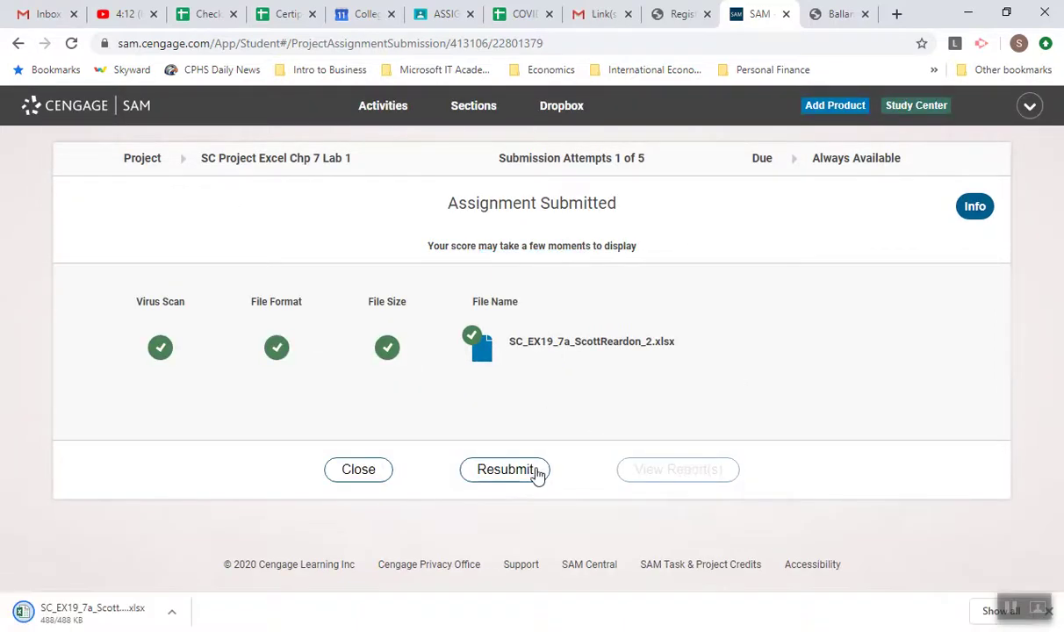
left_click(54, 618)
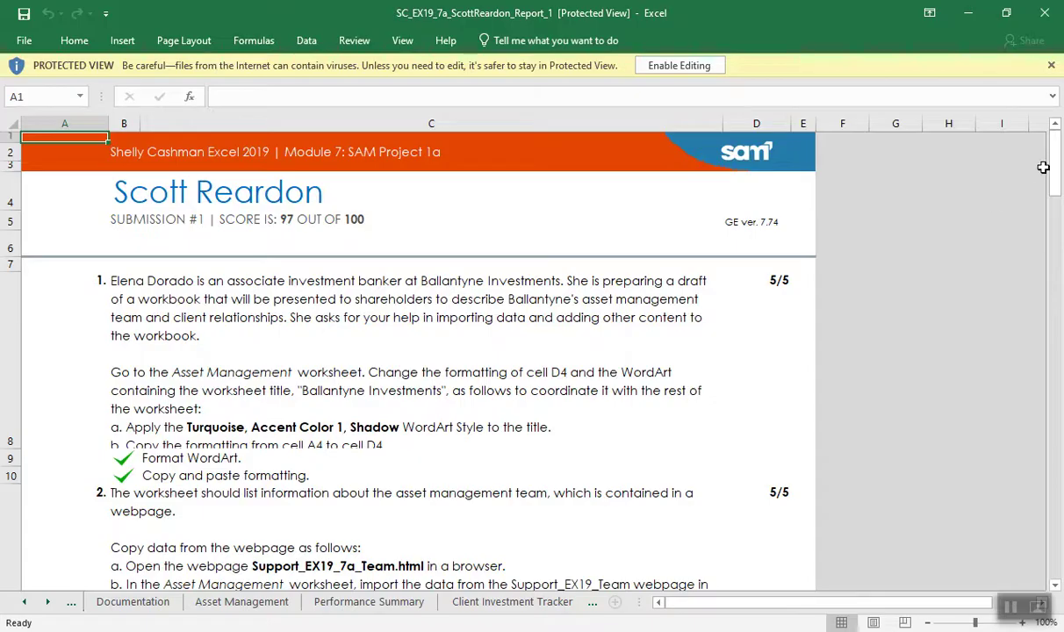
left_click_drag(1055, 175, 1057, 276)
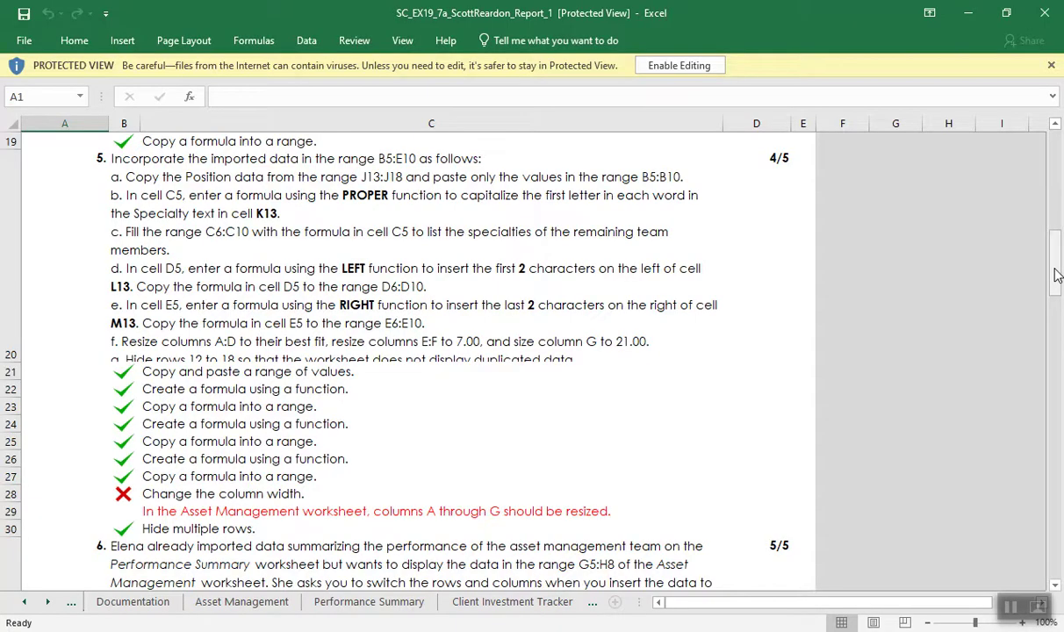
left_click_drag(1058, 275, 1054, 433)
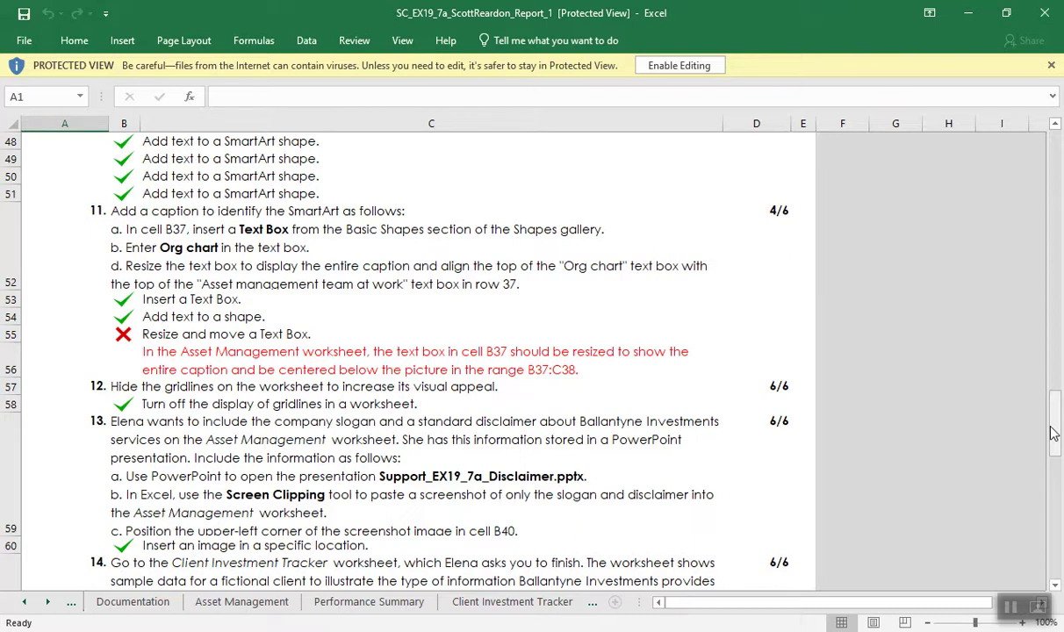
left_click_drag(1057, 433, 1052, 295)
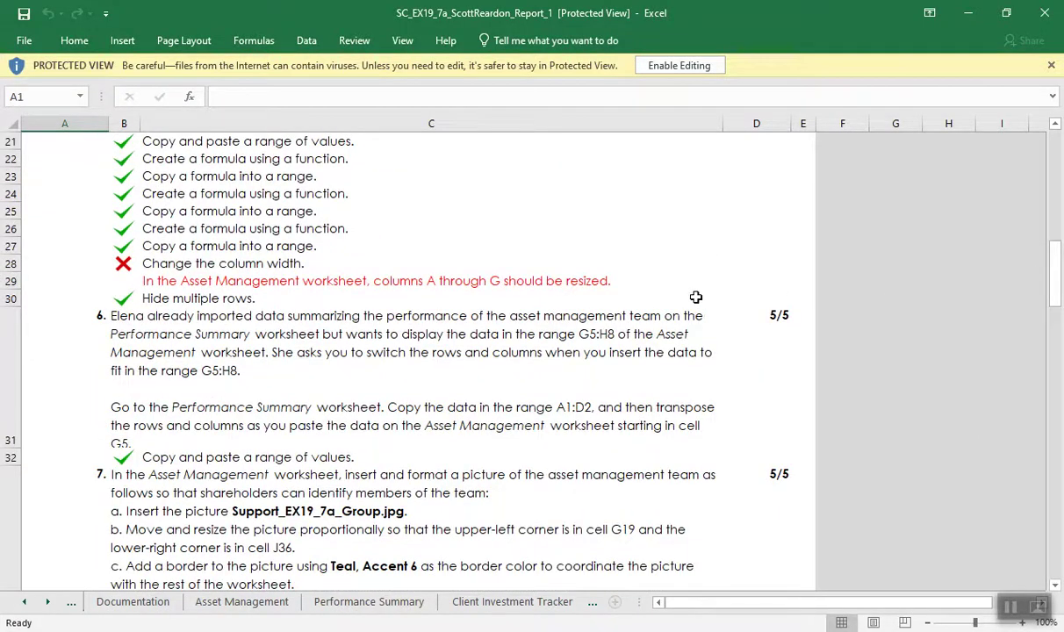
left_click_drag(1055, 290, 1053, 414)
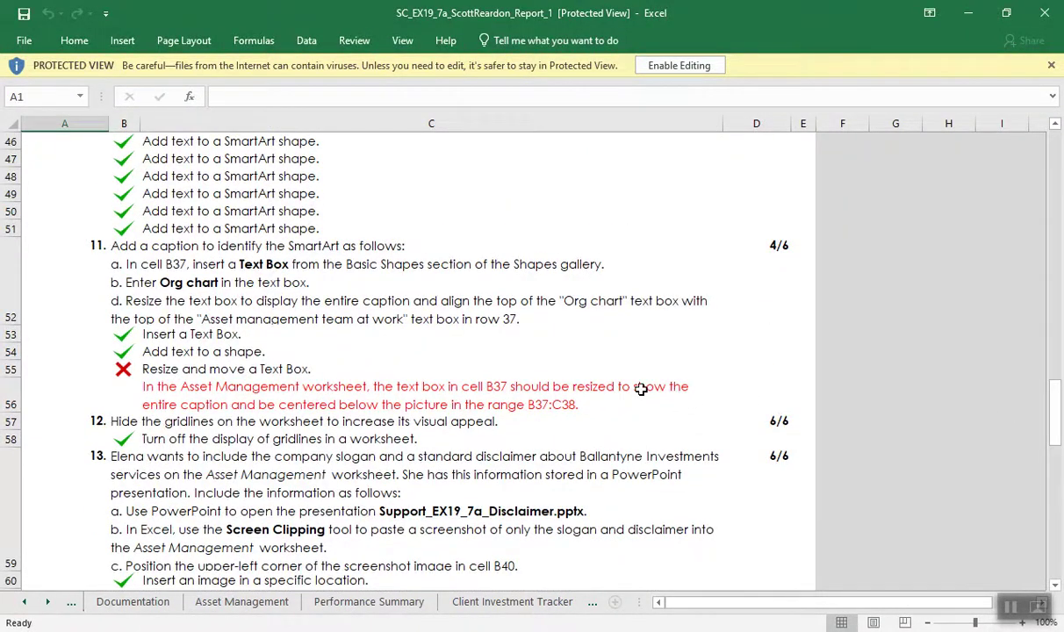